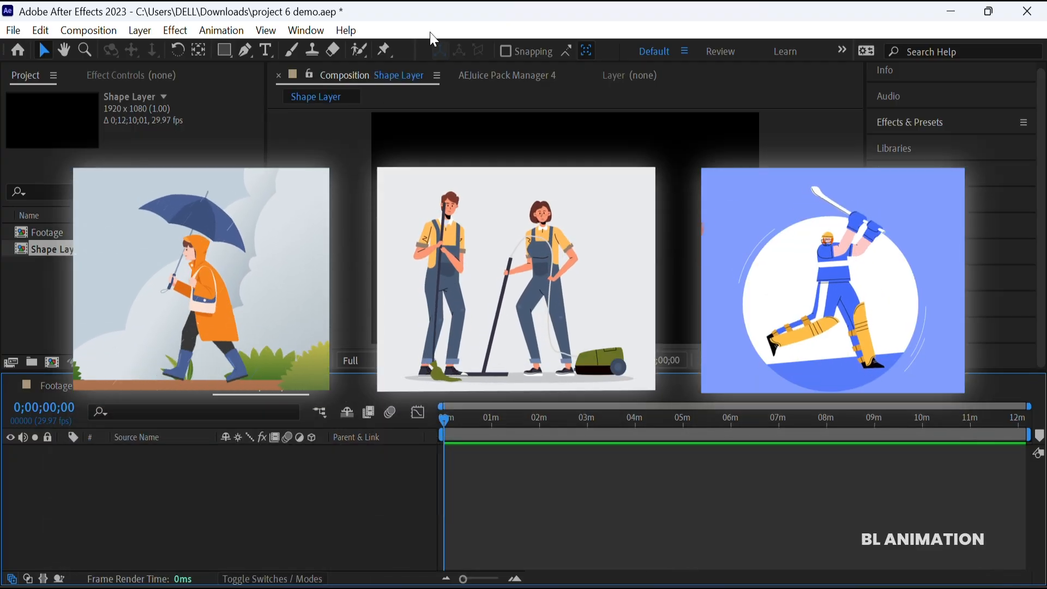
- Import the Pexels tree photo into the project and add it as a layer in the Shape Layer composition
{"action": "left_click", "coordinate": [698, 101]}
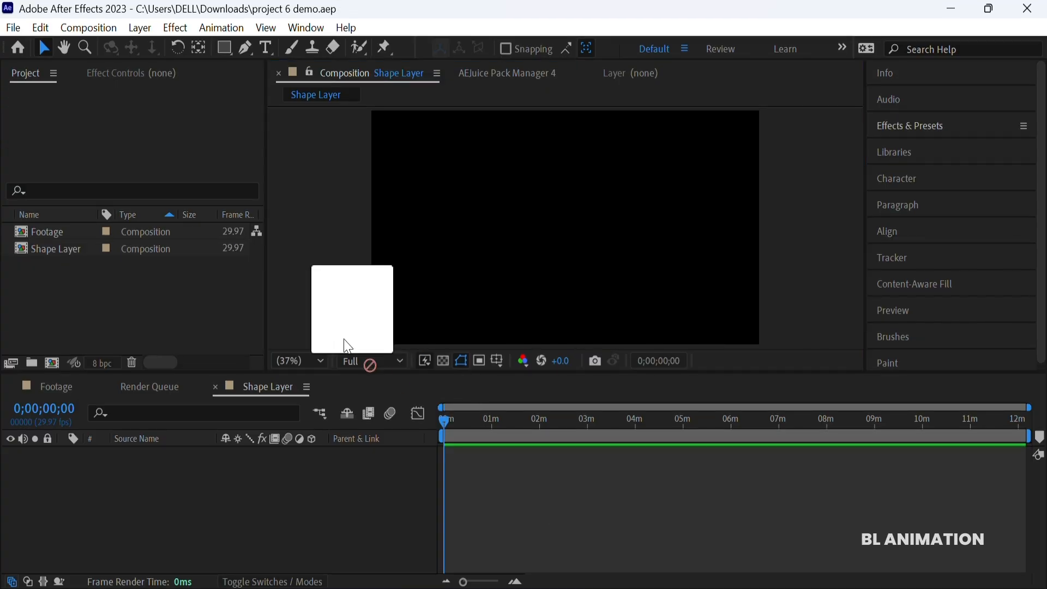
{"action": "left_click_drag", "start_coordinate": [351, 349], "coordinate": [161, 338]}
{"action": "left_click_drag", "start_coordinate": [82, 264], "coordinate": [141, 454]}
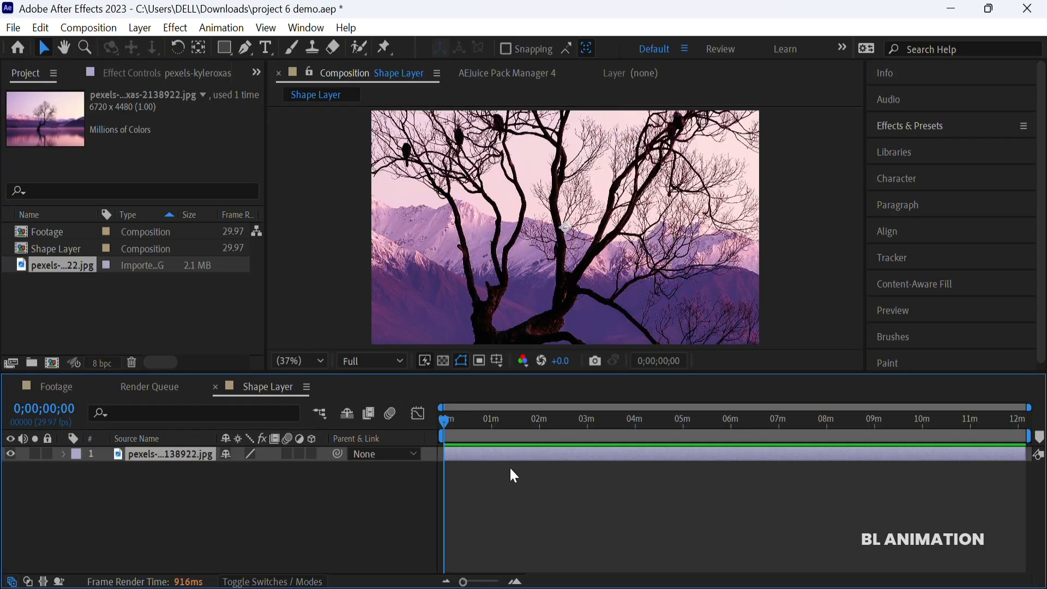
- Scale the photo layer to 31% and deselect it
{"action": "key", "text": "s"}
{"action": "left_click_drag", "start_coordinate": [273, 468], "coordinate": [230, 469]}
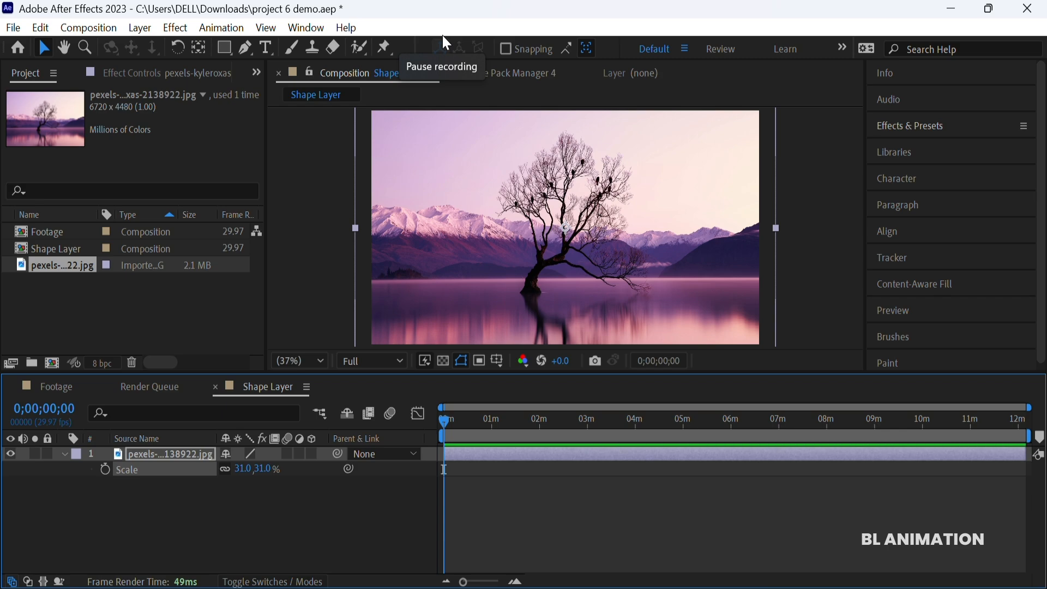
{"action": "left_click", "coordinate": [302, 159]}
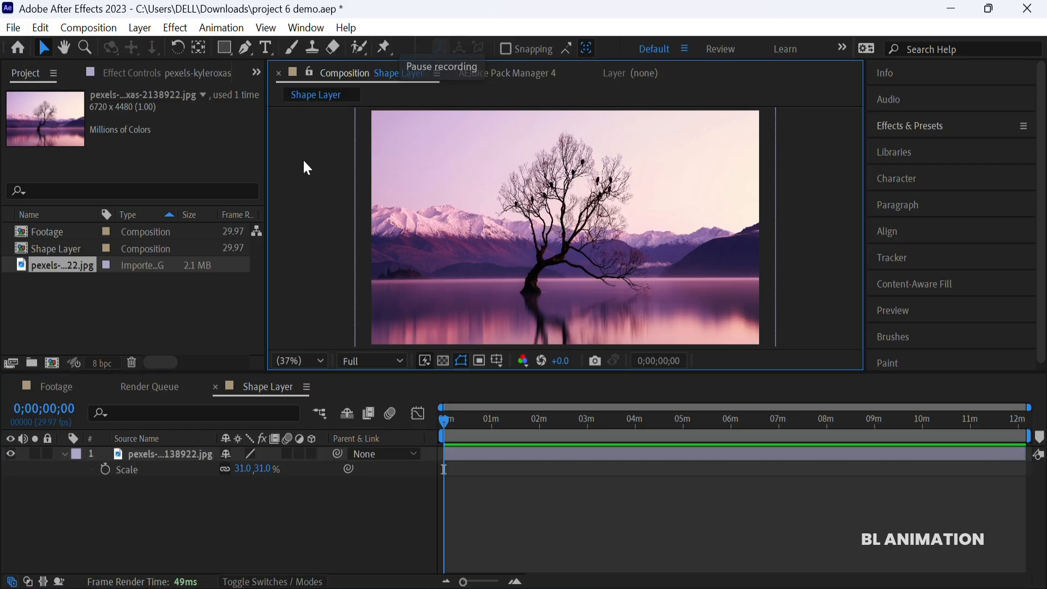
- Draw a black, strokeless pentagon shape layer with the Polygon tool and place it at 124% scale over the photo's right half
{"action": "mouse_move", "coordinate": [233, 47]}
{"action": "left_mouse_down"}
{"action": "mouse_move", "coordinate": [266, 53]}
{"action": "mouse_move", "coordinate": [277, 123]}
{"action": "mouse_move", "coordinate": [286, 55]}
{"action": "mouse_move", "coordinate": [297, 112]}
{"action": "left_mouse_up"}
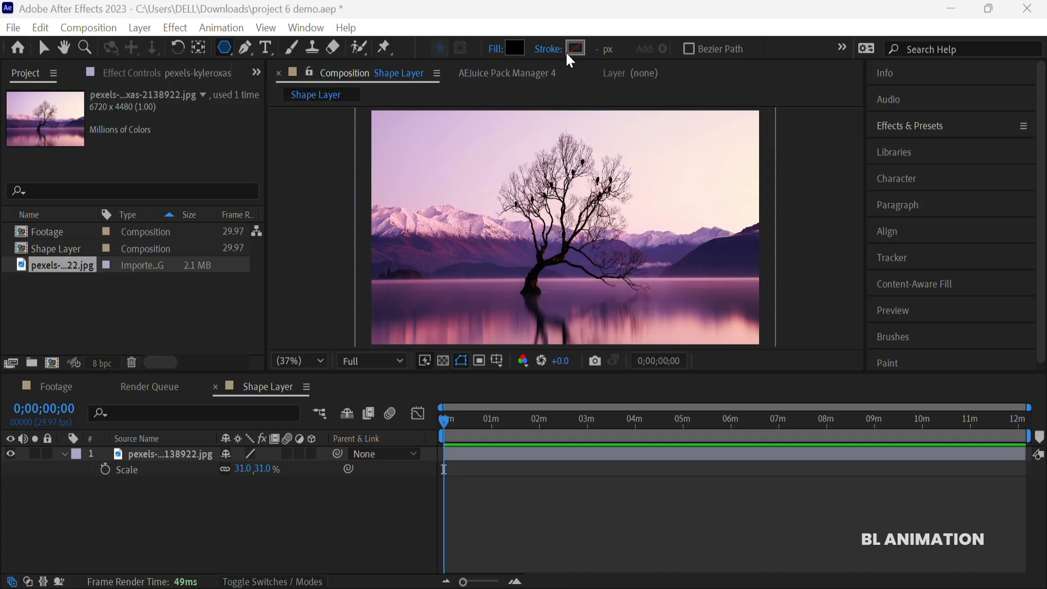
{"action": "left_click_drag", "start_coordinate": [441, 158], "coordinate": [542, 223]}
{"action": "key", "text": "ctrl+z"}
{"action": "left_click_drag", "start_coordinate": [472, 118], "coordinate": [617, 254]}
{"action": "left_click", "coordinate": [43, 48]}
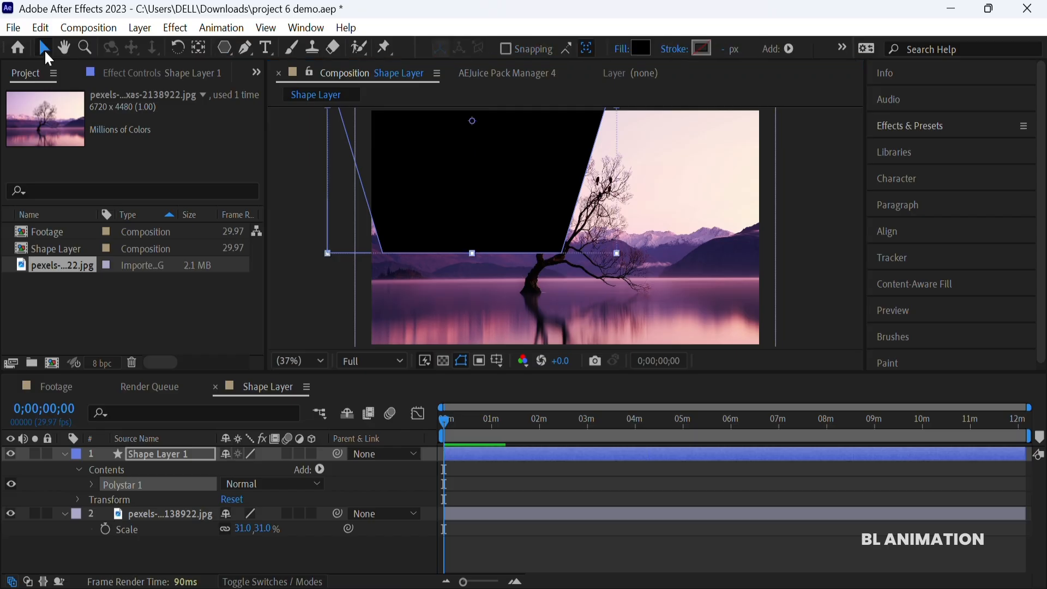
{"action": "left_click_drag", "start_coordinate": [498, 197], "coordinate": [655, 280]}
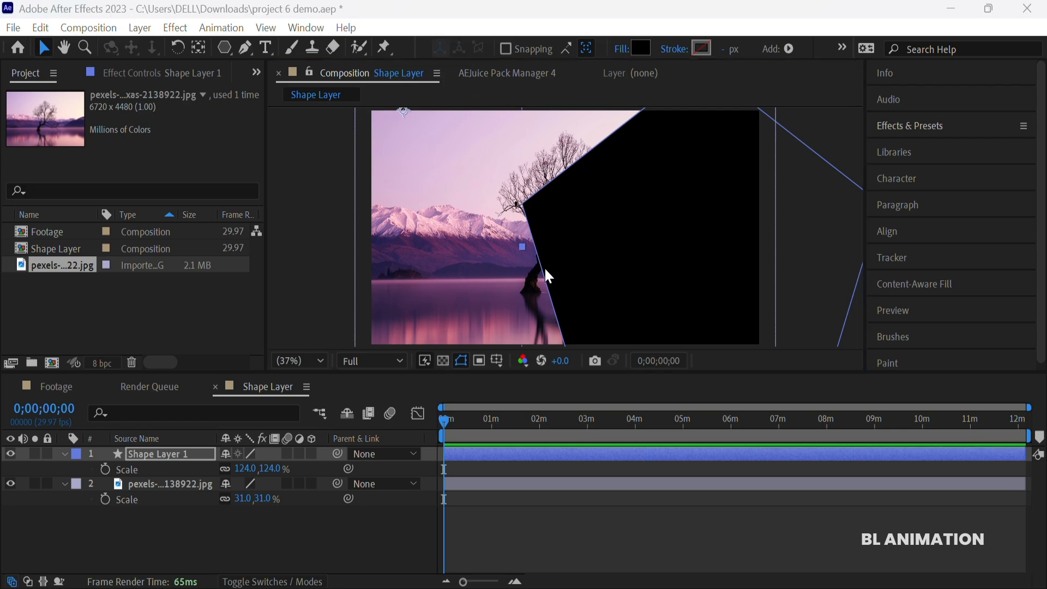
- Show the track matte settings in the timeline and choose Shape Layer 1 as the photo layer's track matte
{"action": "left_click", "coordinate": [278, 582]}
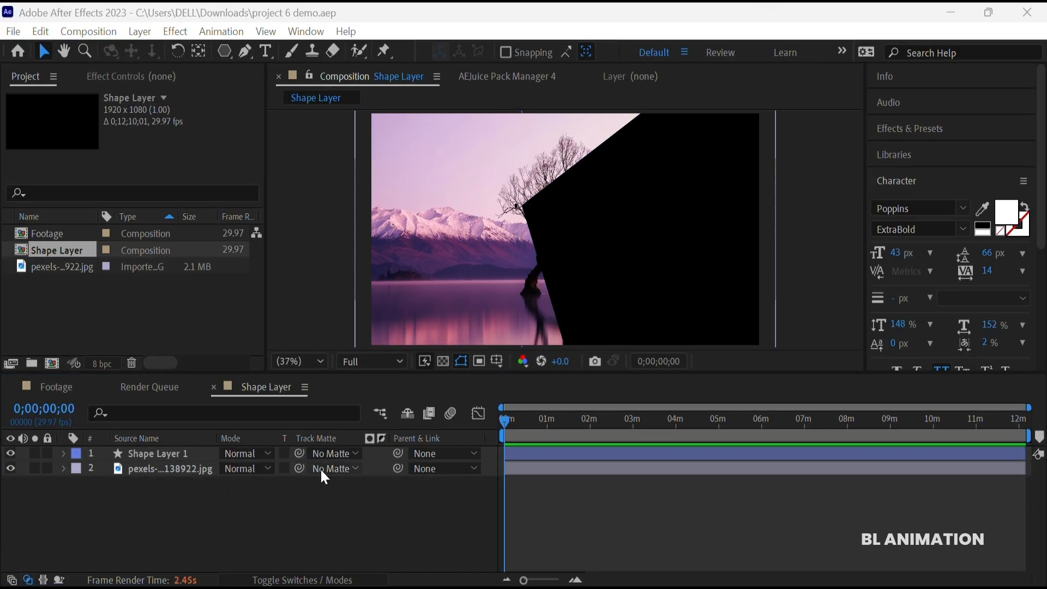
{"action": "left_click", "coordinate": [325, 472]}
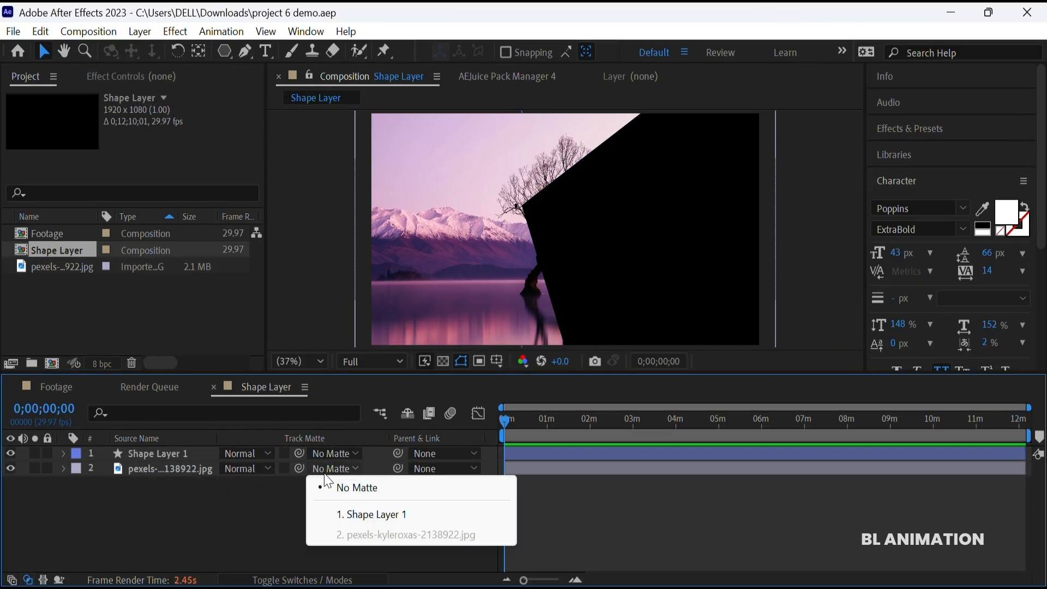
{"action": "left_click", "coordinate": [351, 515]}
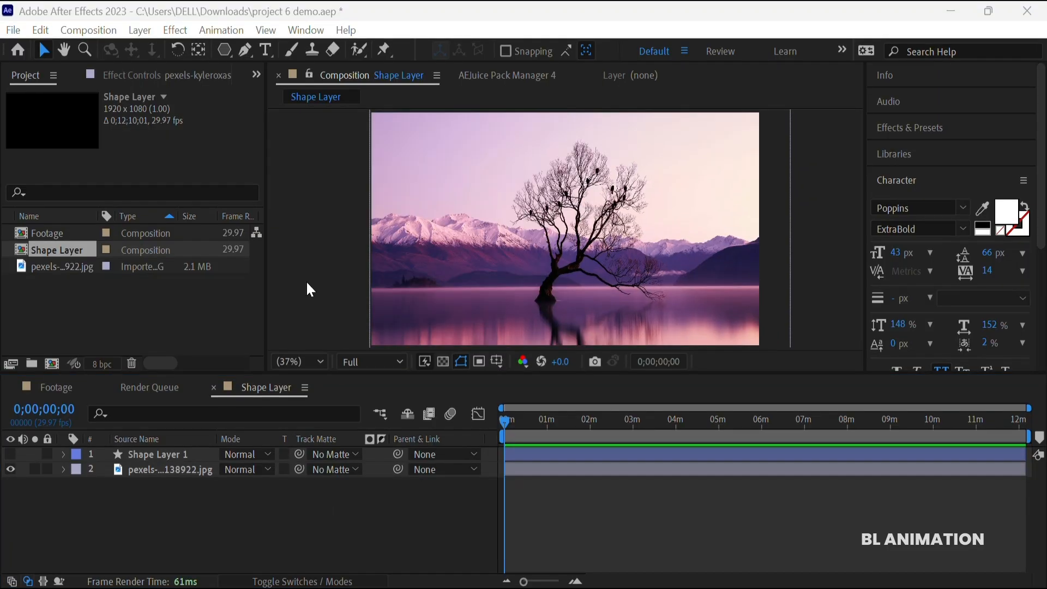
- Link the photo's track matte to Shape Layer 1 with the pick whip and shift the photo to the right inside the pentagon
{"action": "left_click", "coordinate": [166, 463]}
{"action": "left_click_drag", "start_coordinate": [299, 469], "coordinate": [198, 455]}
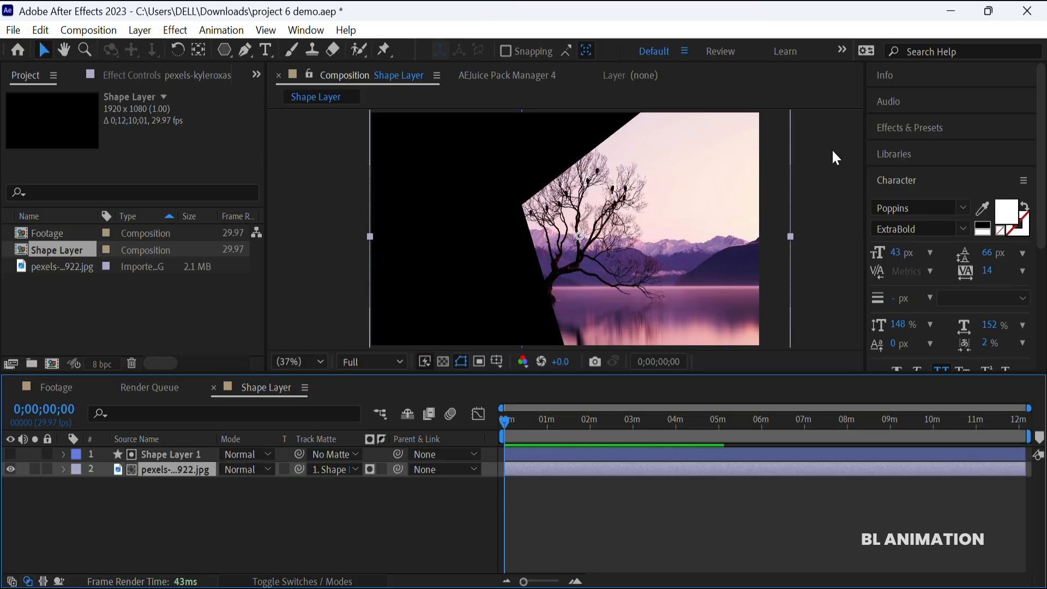
{"action": "left_click_drag", "start_coordinate": [662, 218], "coordinate": [760, 219]}
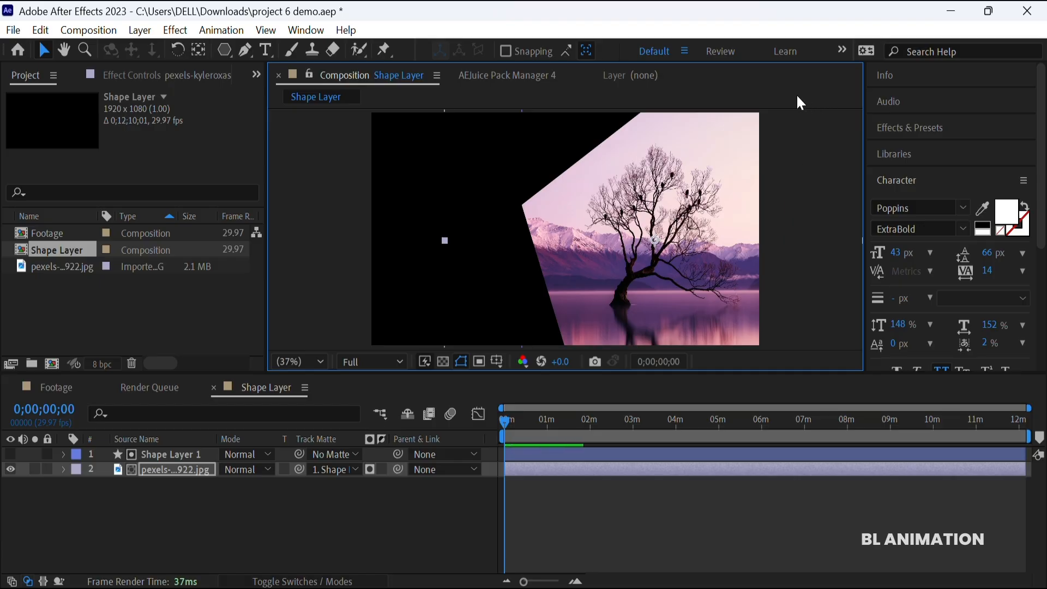
{"action": "left_click", "coordinate": [327, 159]}
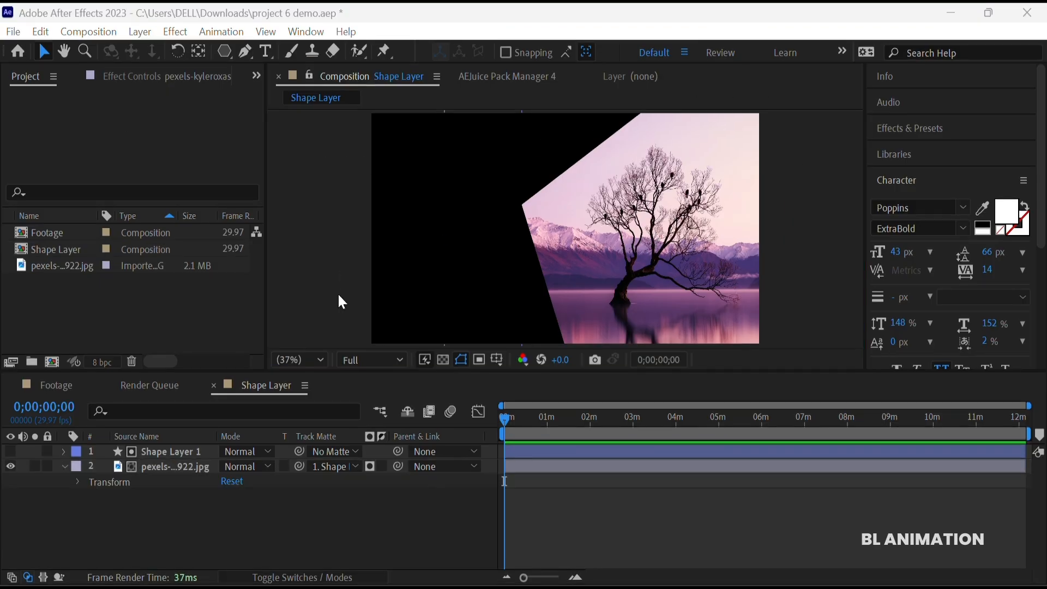
- Set the photo layer's track matte to No Matte and delete the pentagon shape layer
{"action": "left_click", "coordinate": [336, 477]}
{"action": "left_click", "coordinate": [345, 484]}
{"action": "left_click", "coordinate": [207, 452]}
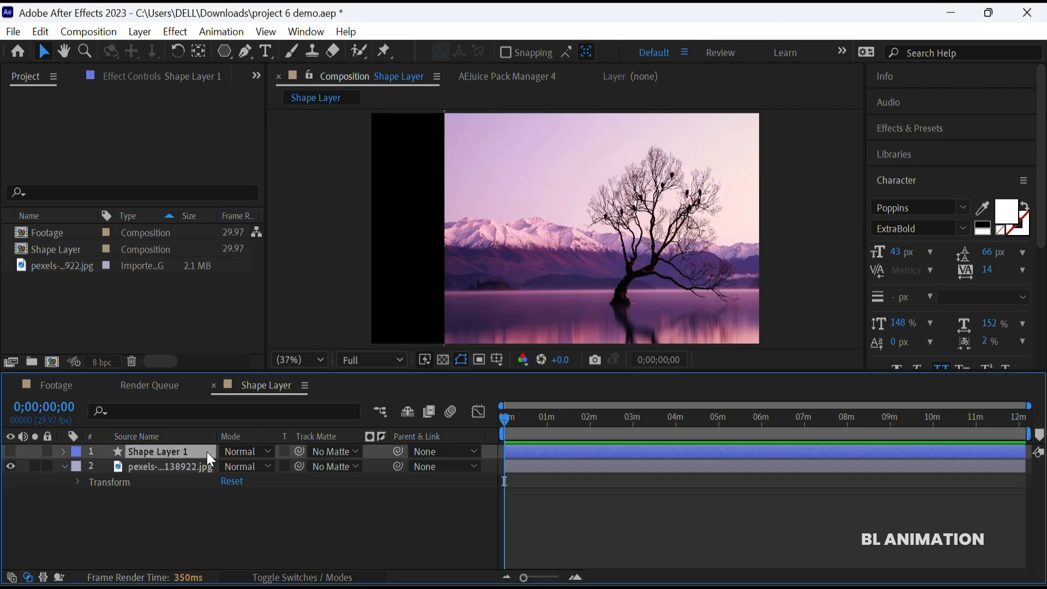
{"action": "key", "text": "Delete"}
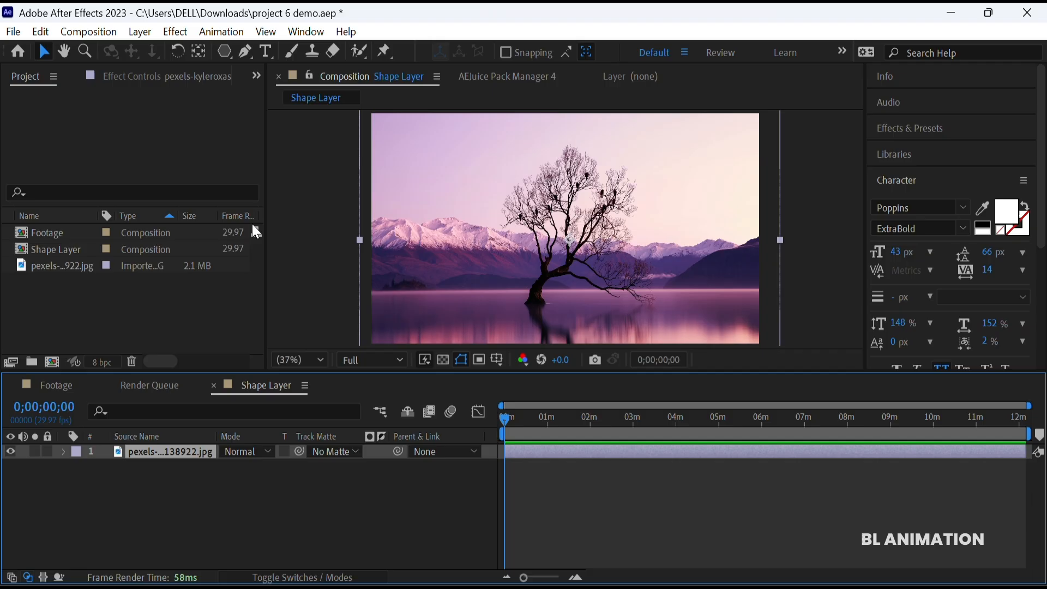
- Draw a large pentagon mask on the selected photo layer with the Polygon tool
{"action": "left_click", "coordinate": [226, 53]}
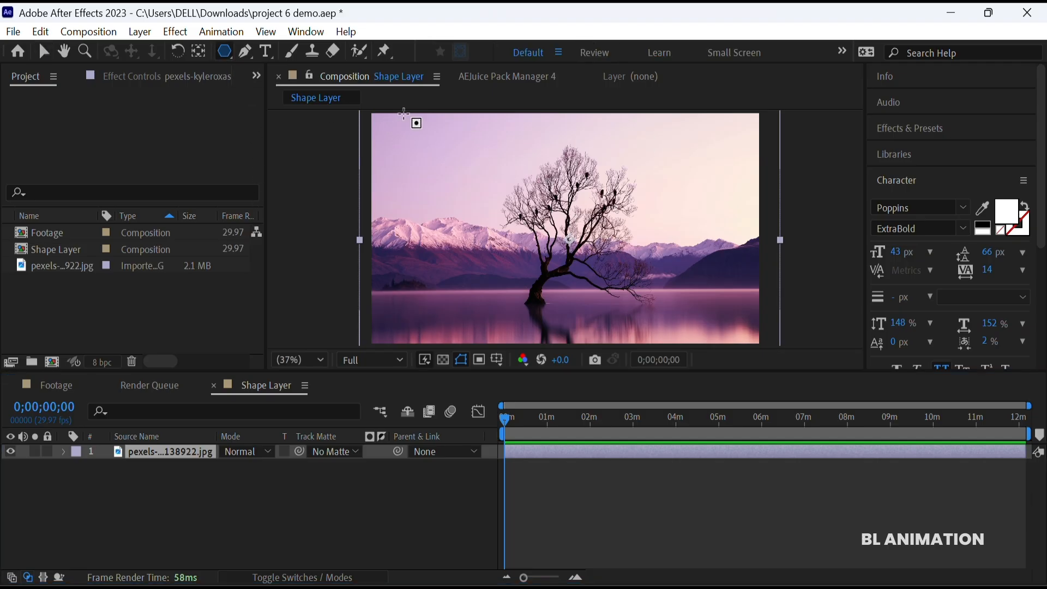
{"action": "left_click_drag", "start_coordinate": [510, 114], "coordinate": [651, 275]}
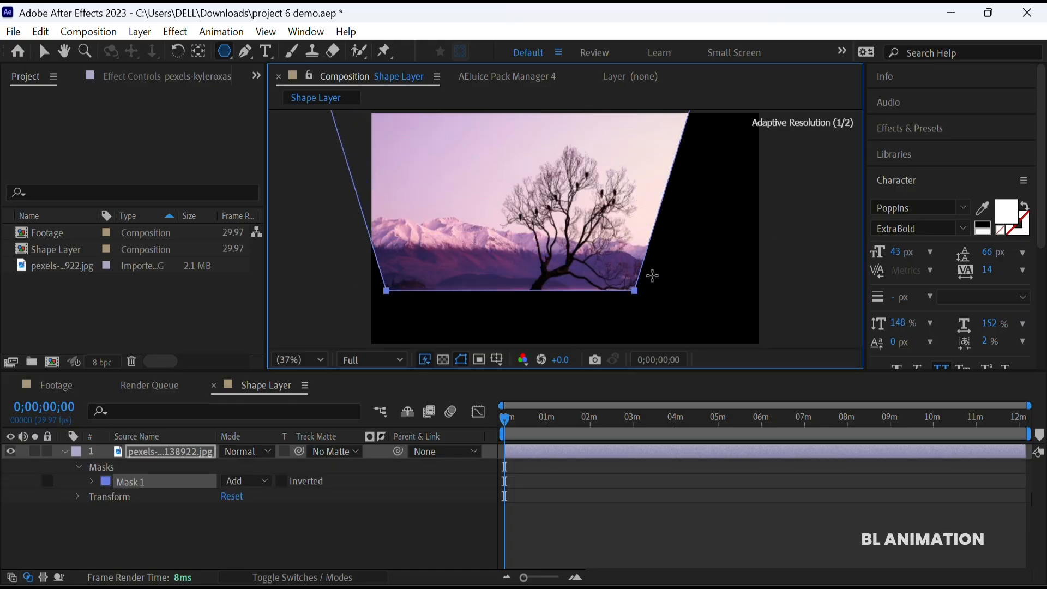
{"action": "left_click", "coordinate": [44, 52]}
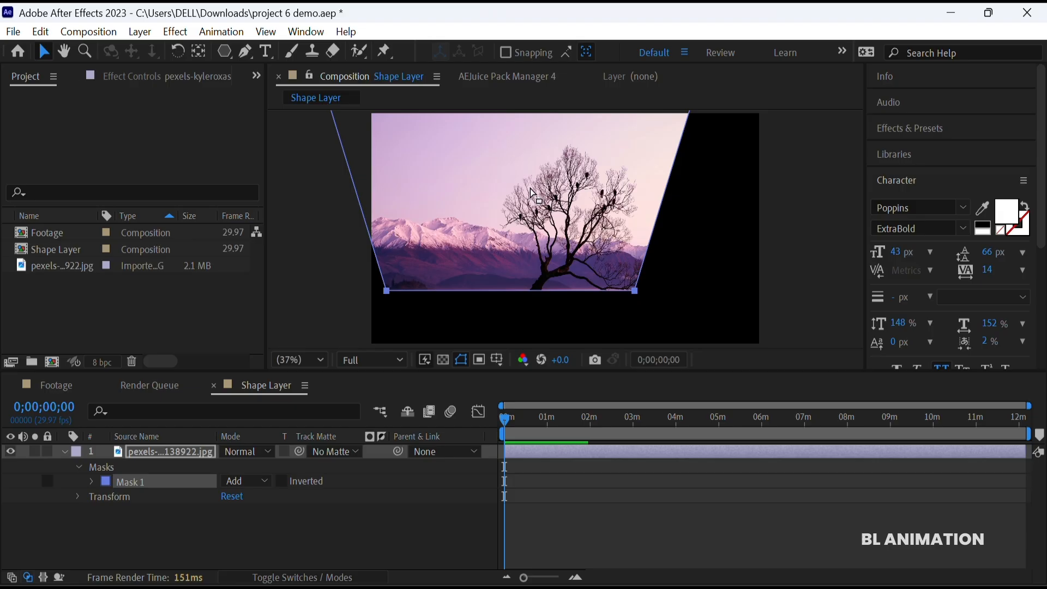
- Move the masked photo layer around the composition together with its mask
{"action": "left_click", "coordinate": [514, 176]}
{"action": "left_click_drag", "start_coordinate": [481, 173], "coordinate": [530, 187]}
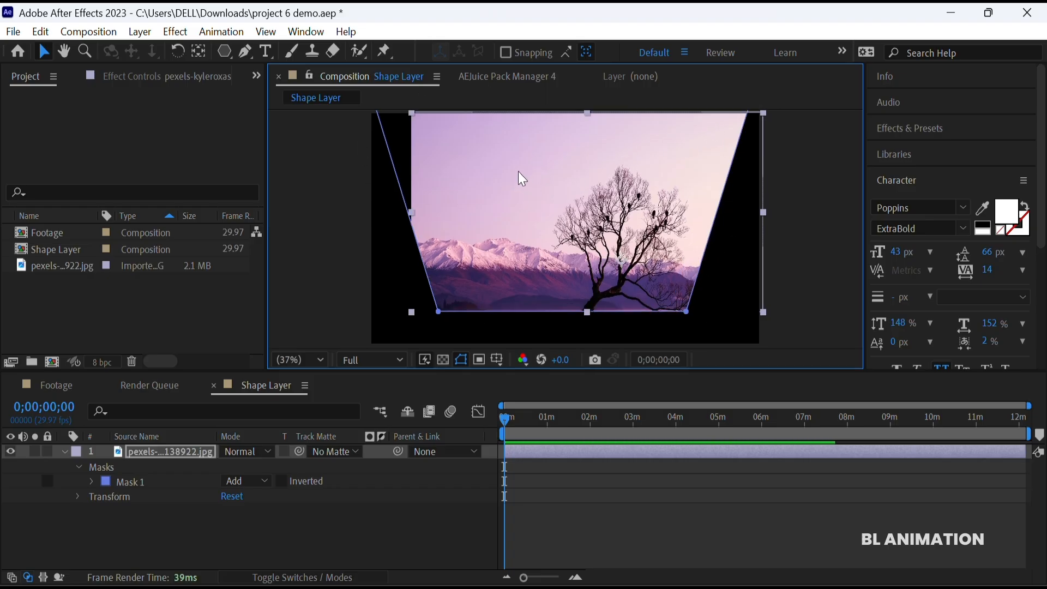
{"action": "left_click_drag", "start_coordinate": [517, 171], "coordinate": [516, 201]}
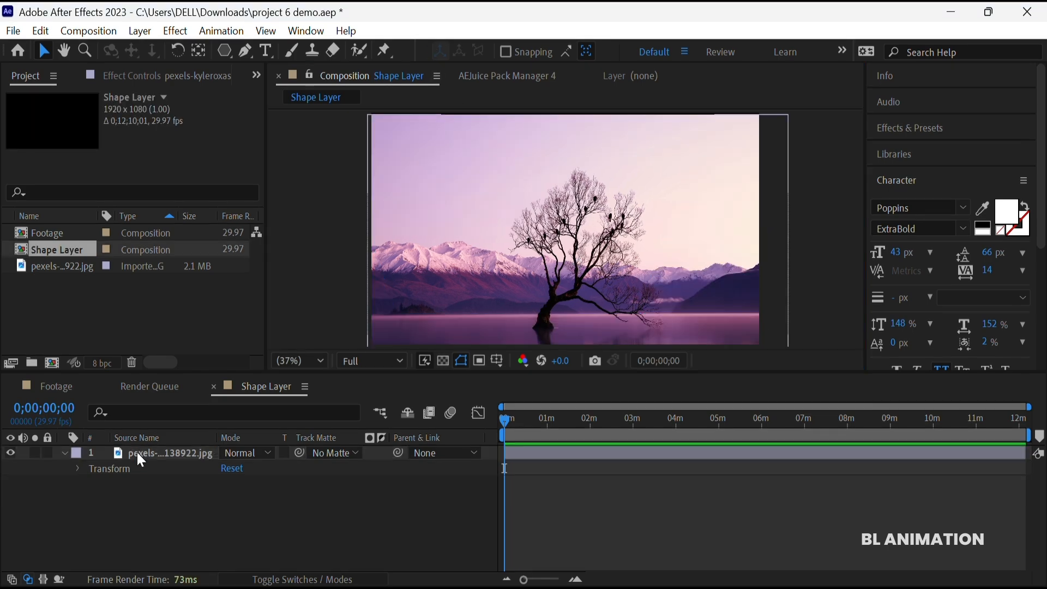
- Delete the photo layer from the composition and draw a grey, strokeless pentagon shape layer near the centre of the frame
{"action": "left_click", "coordinate": [138, 452]}
{"action": "key", "text": "Delete"}
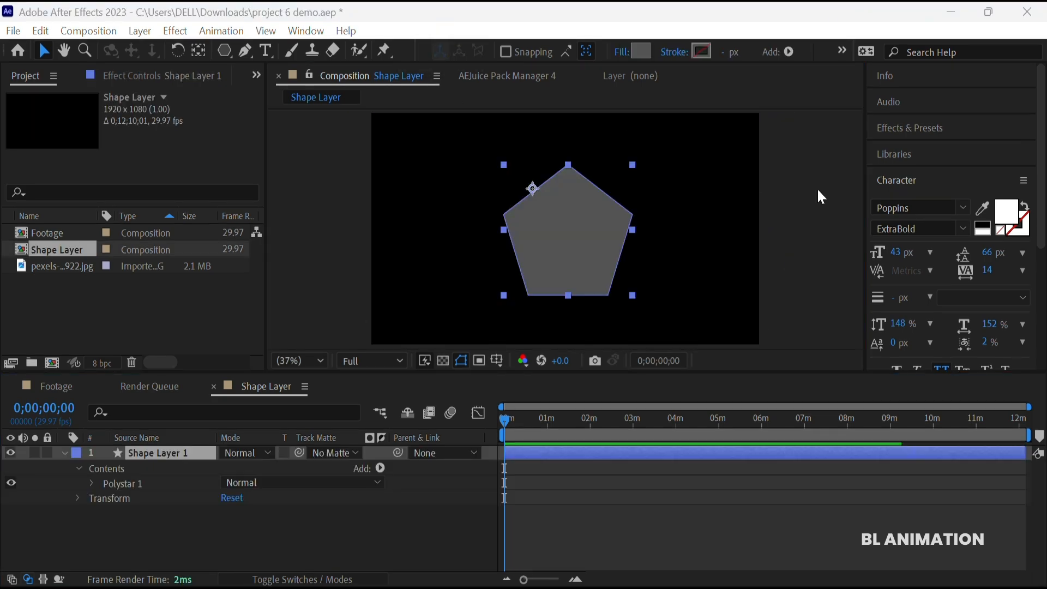
{"action": "left_click", "coordinate": [815, 196]}
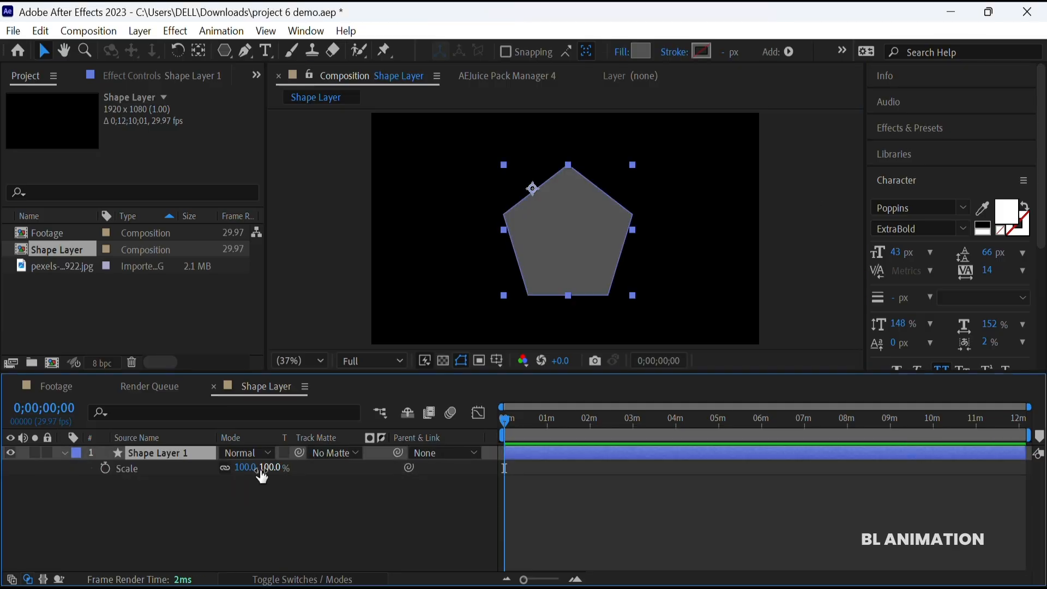
- Try scaling the grey pentagon to 694% and repositioning it in the frame, and undo these changes
{"action": "left_click_drag", "start_coordinate": [268, 468], "coordinate": [729, 444]}
{"action": "left_click_drag", "start_coordinate": [586, 225], "coordinate": [645, 290]}
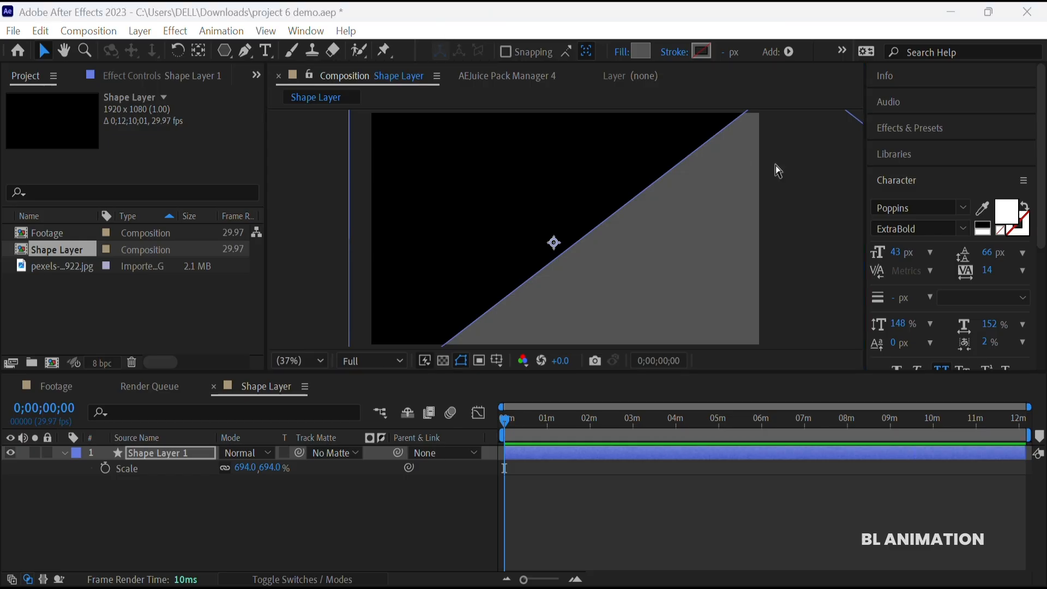
{"action": "key", "text": "ctrl+z"}
- Make sure Center Anchor Point in New Shape Layers is enabled in the General preferences
{"action": "left_click", "coordinate": [40, 31]}
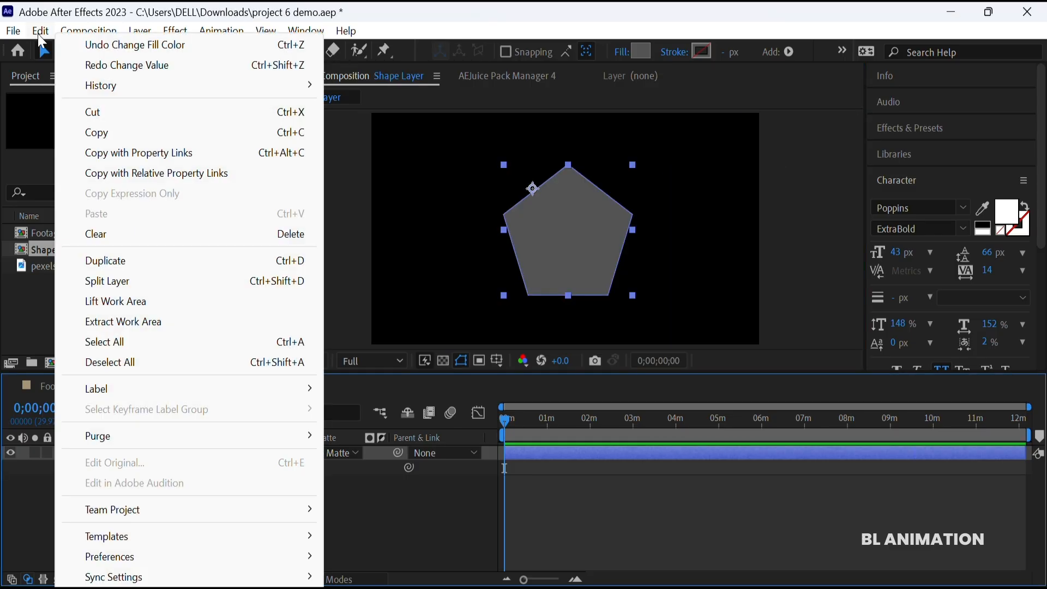
{"action": "mouse_move", "coordinate": [241, 559]}
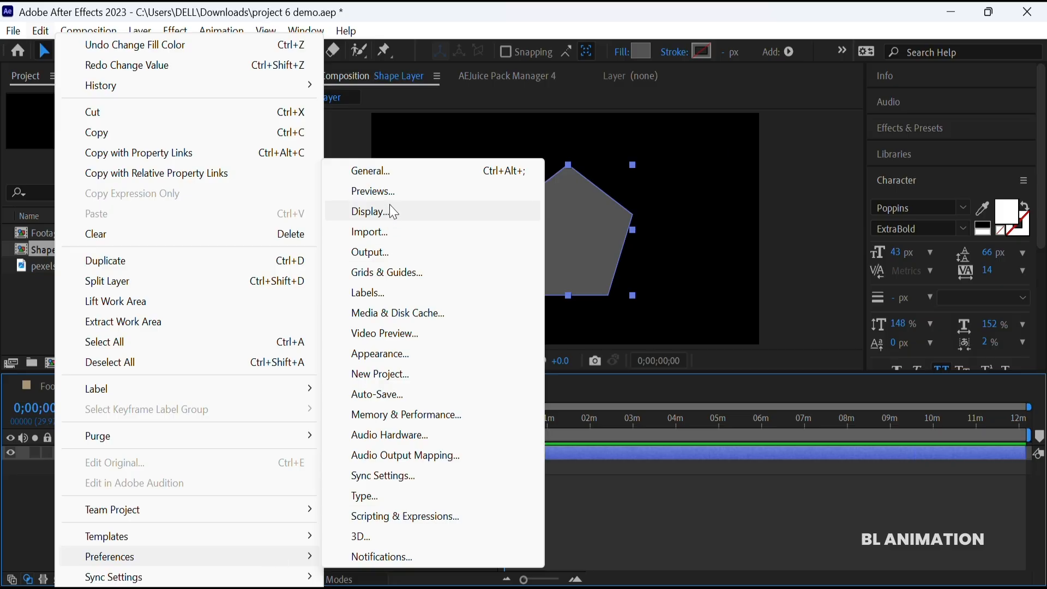
{"action": "left_click", "coordinate": [385, 172]}
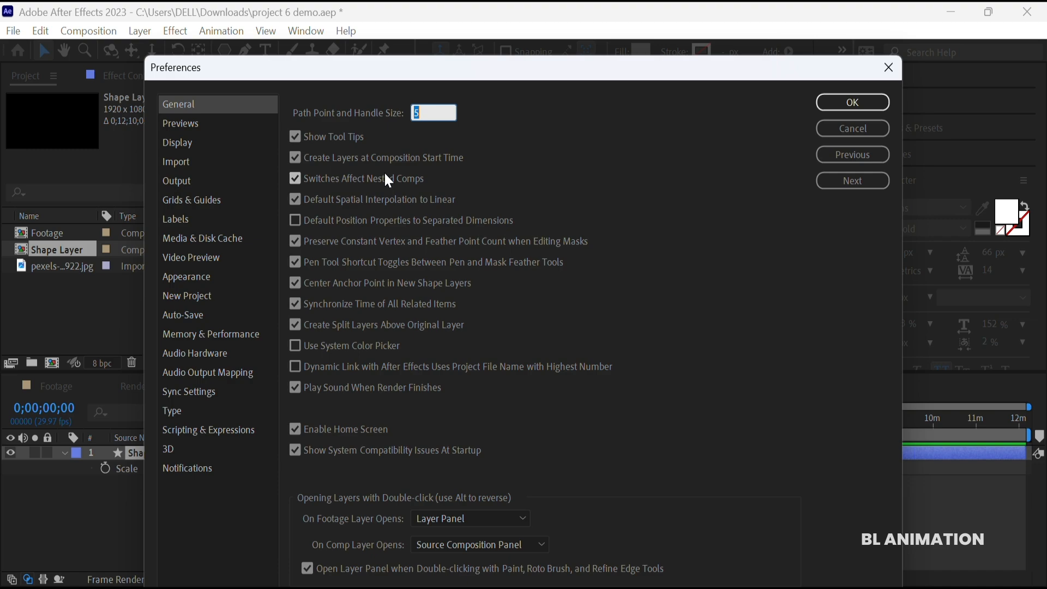
{"action": "left_click", "coordinate": [352, 284]}
{"action": "left_click", "coordinate": [352, 283]}
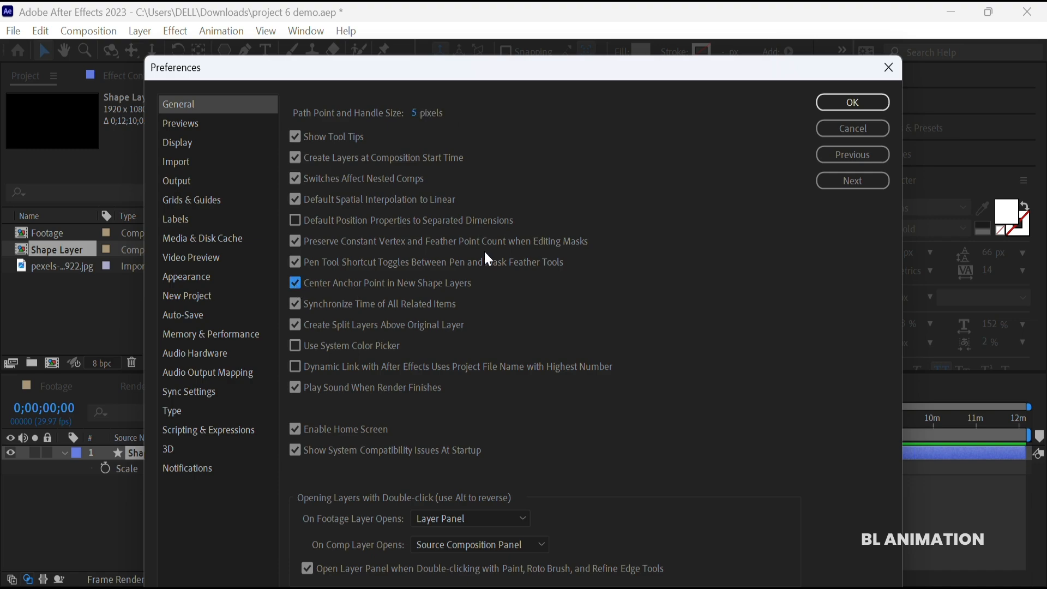
{"action": "left_click", "coordinate": [842, 104]}
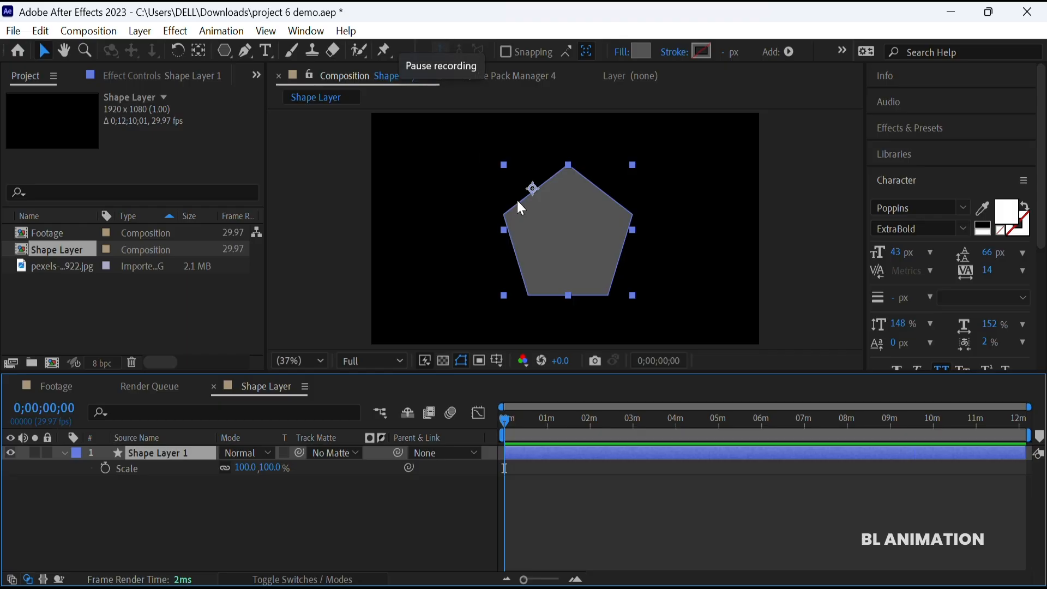
{"action": "left_click", "coordinate": [470, 82]}
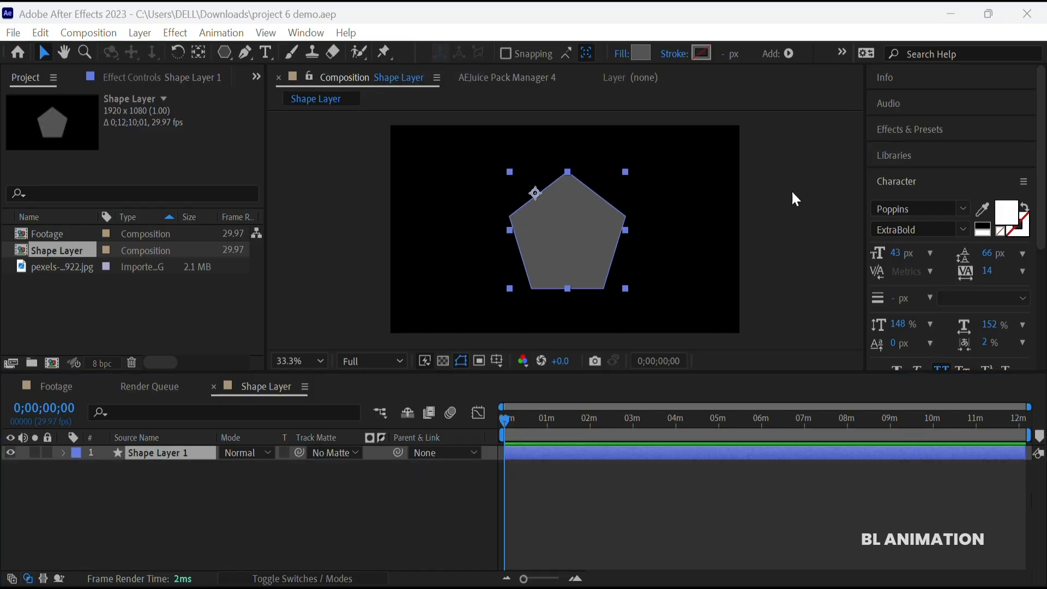
- Examine the pentagon layer's Transform properties, its Polystar contents and the list of attributes that can be added to the shape
{"action": "left_click", "coordinate": [63, 453]}
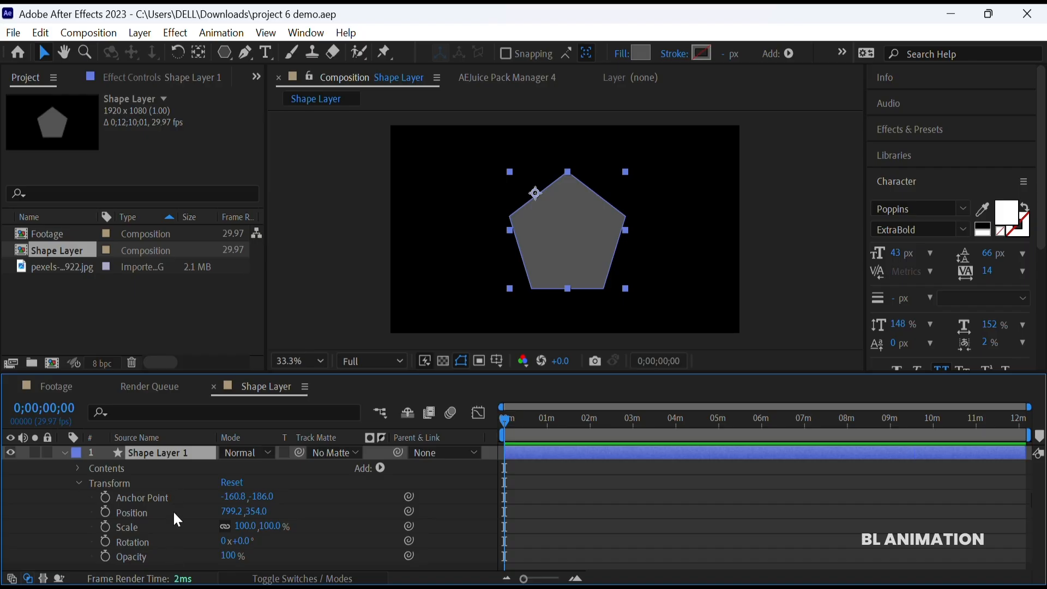
{"action": "left_click", "coordinate": [79, 484]}
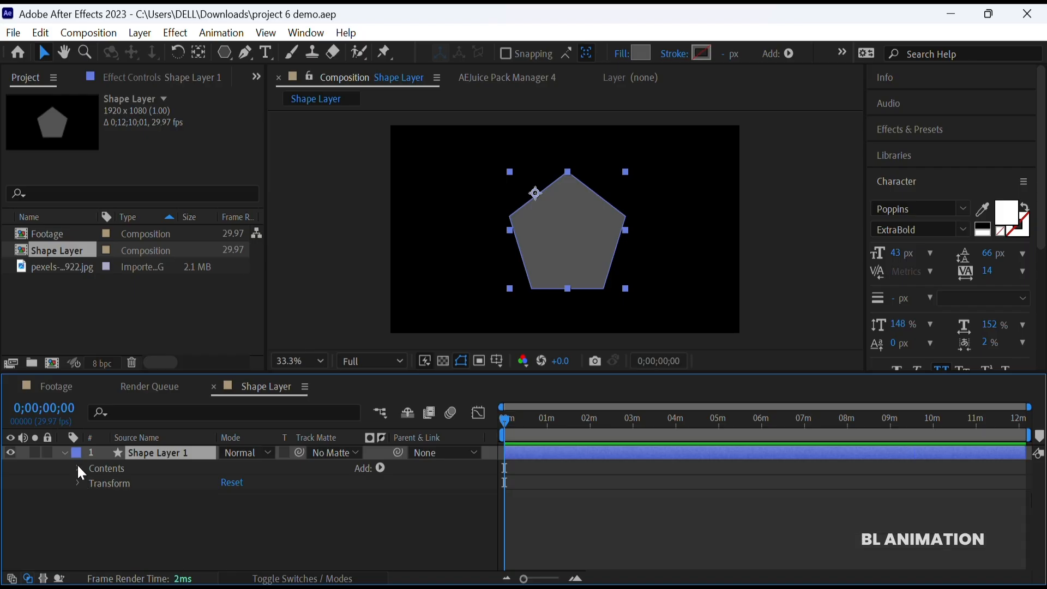
{"action": "left_click", "coordinate": [78, 467]}
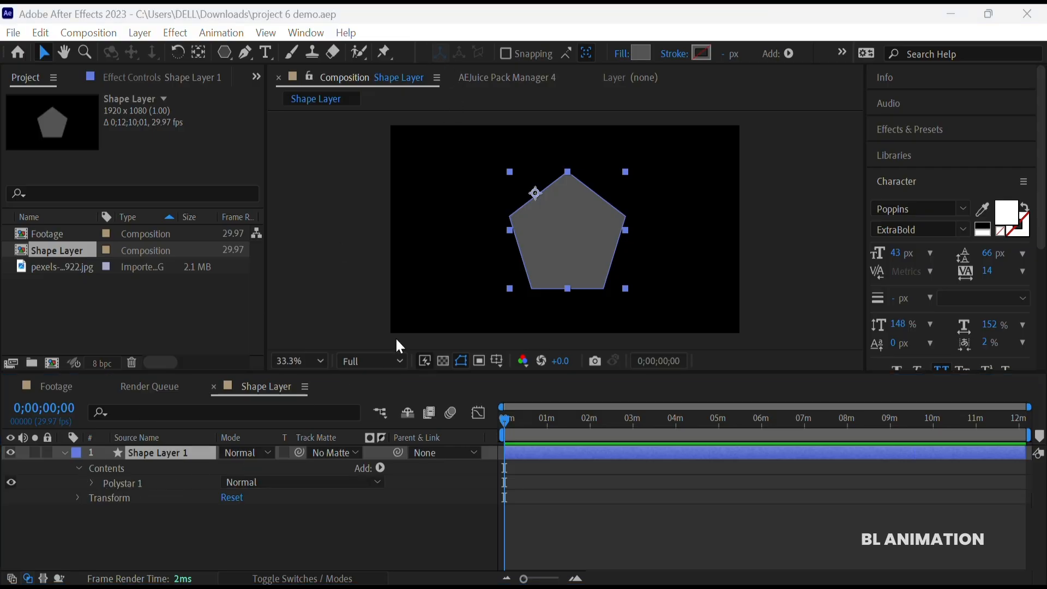
{"action": "left_click", "coordinate": [92, 484]}
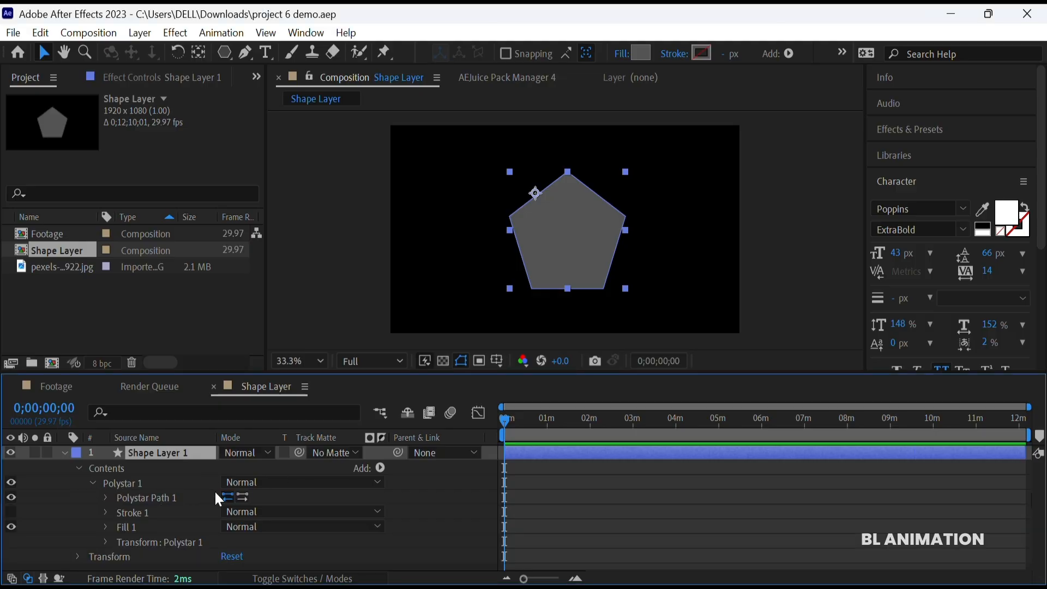
{"action": "left_click", "coordinate": [380, 468]}
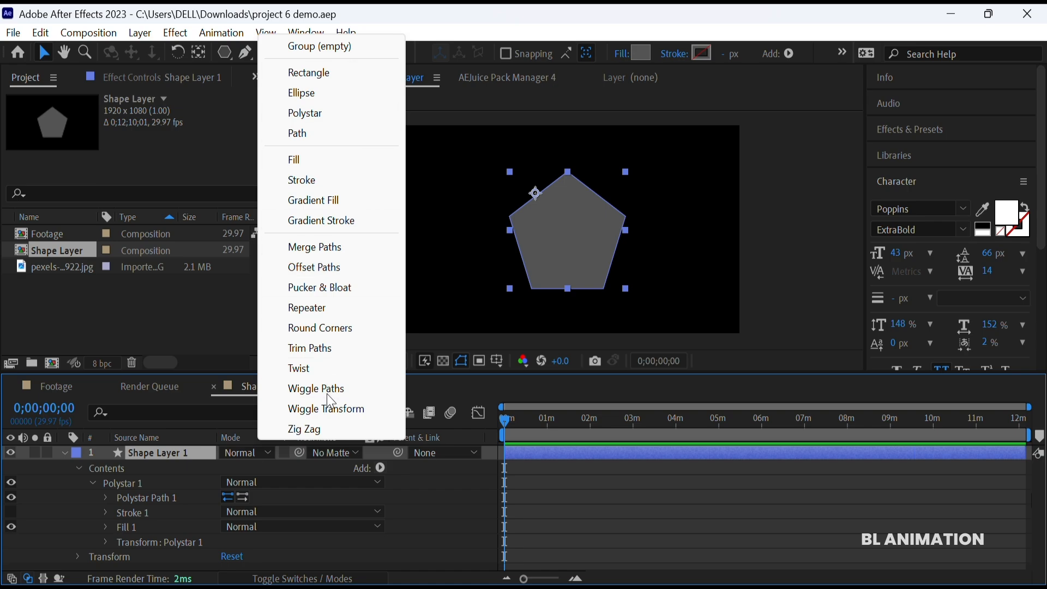
{"action": "left_click", "coordinate": [425, 490]}
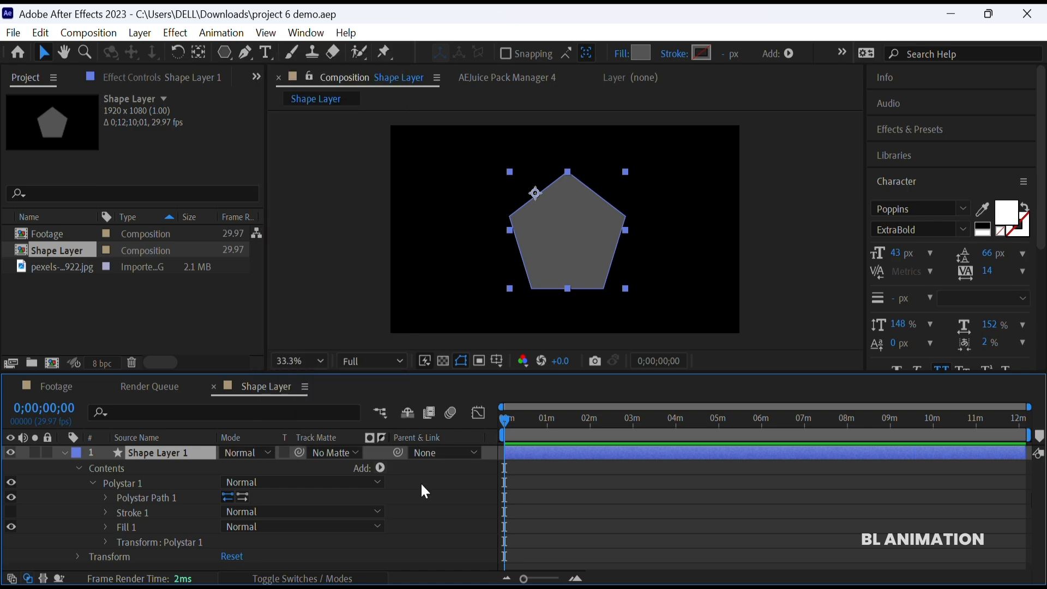
- Try shifting the pentagon's Polystar Path position to 107.0, 0.0, compare it with the original placement, and undo the shift
{"action": "left_click", "coordinate": [426, 491]}
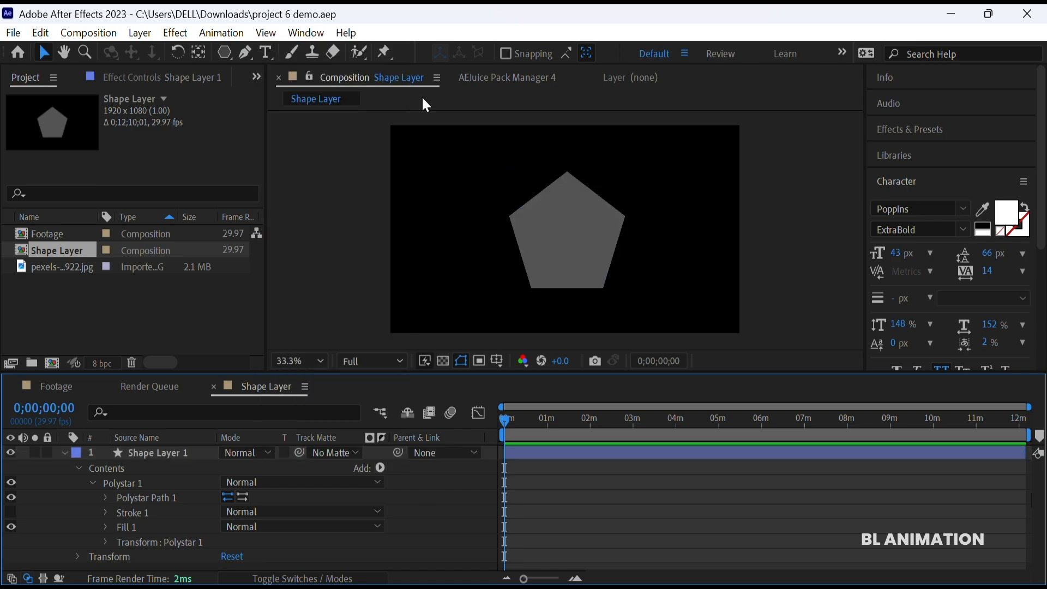
{"action": "left_click", "coordinate": [105, 497]}
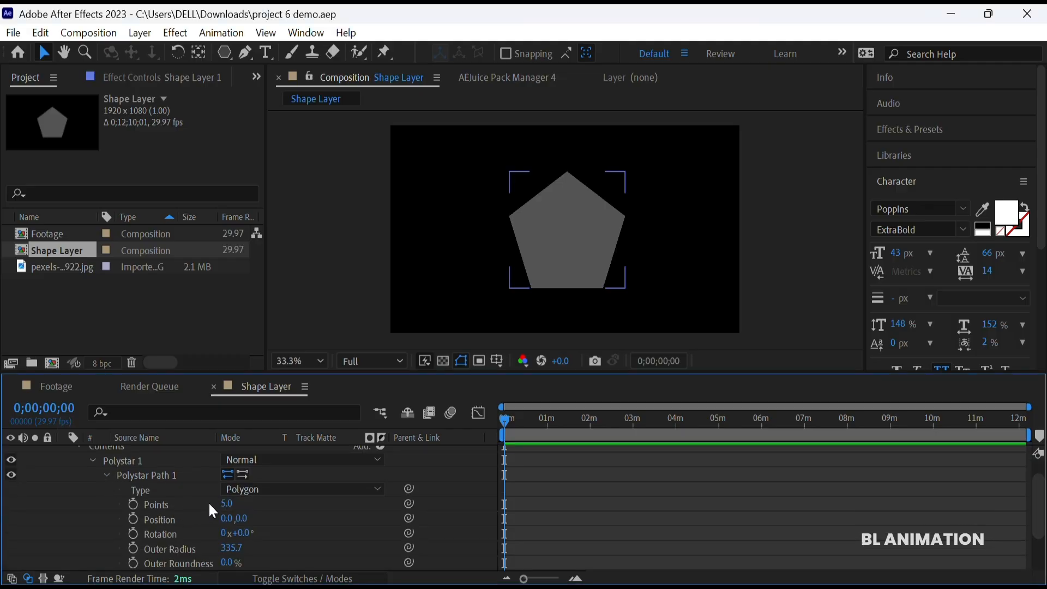
{"action": "left_click_drag", "start_coordinate": [221, 507], "coordinate": [292, 519]}
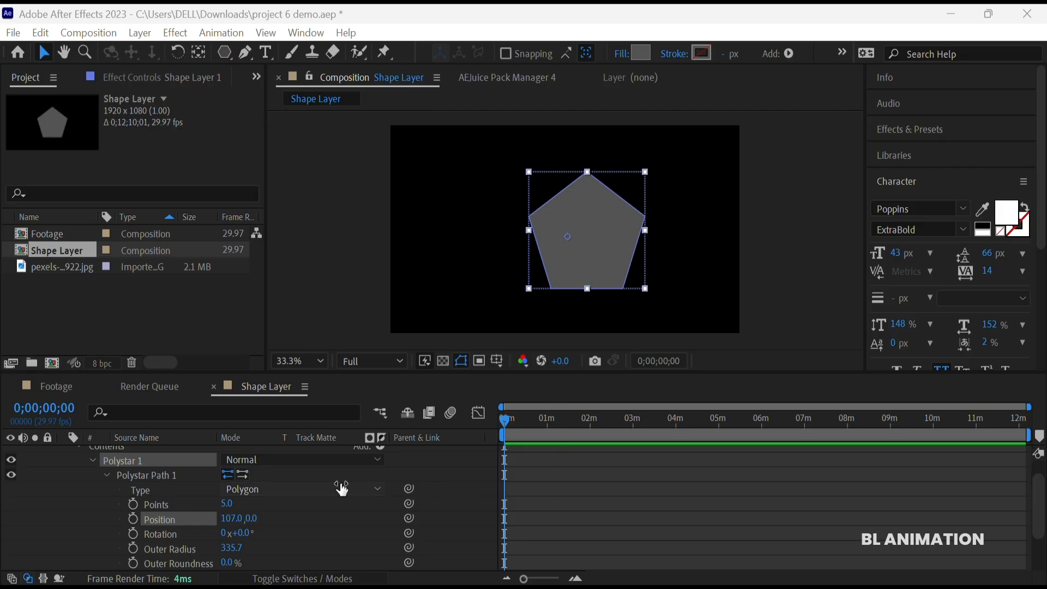
{"action": "key", "text": "ctrl+z"}
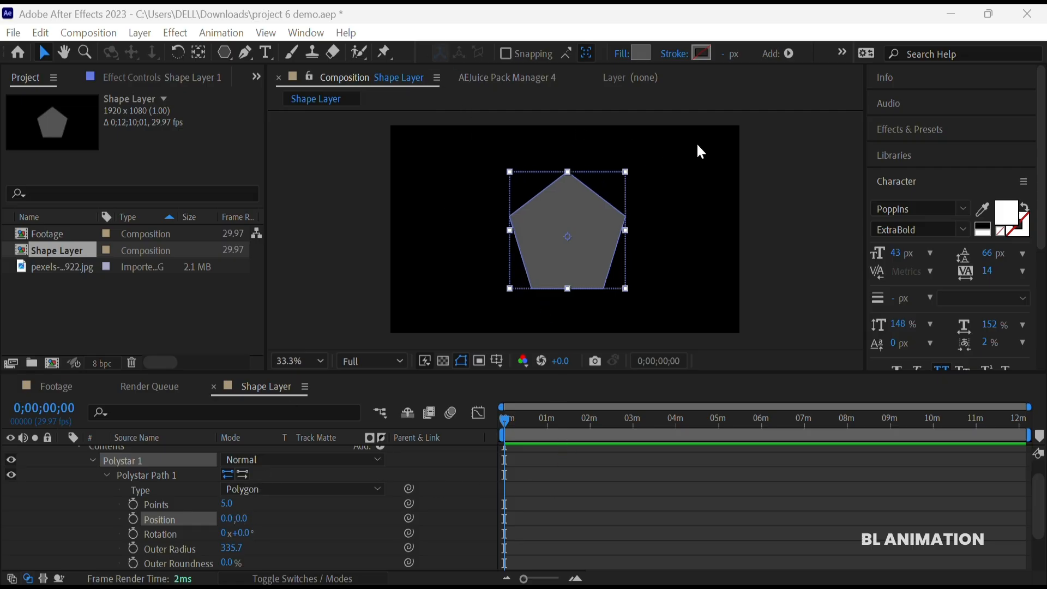
{"action": "key", "text": "ctrl+shift+z"}
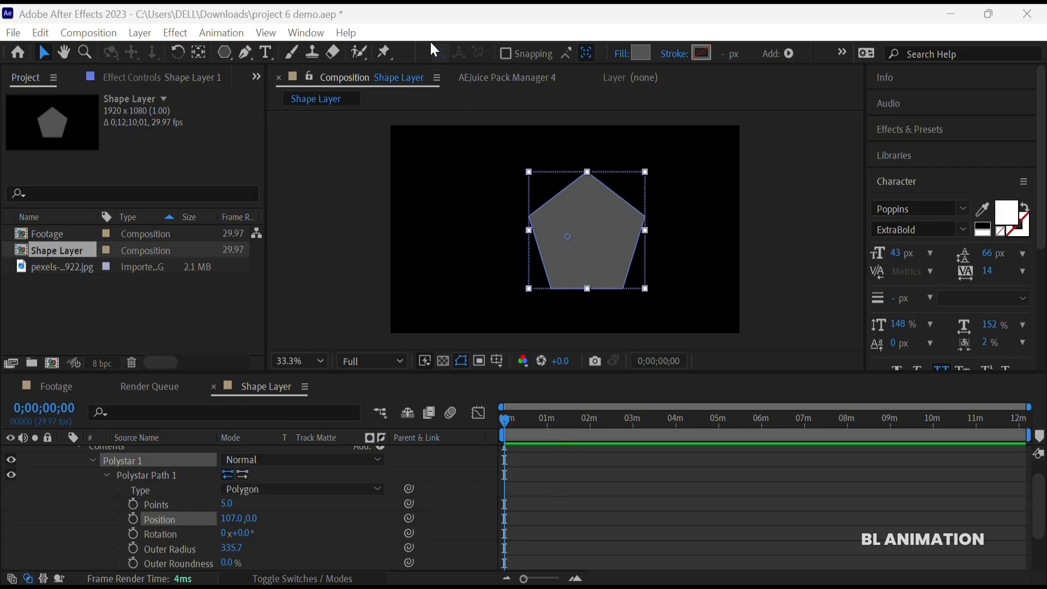
{"action": "key", "text": "ctrl+z"}
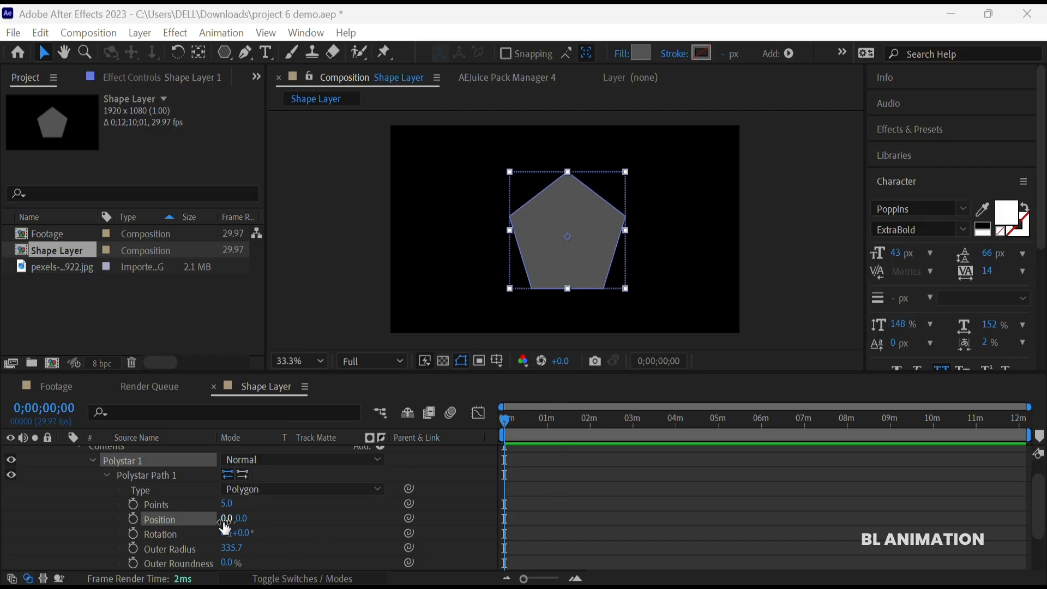
{"action": "key", "text": "ctrl+shift+z"}
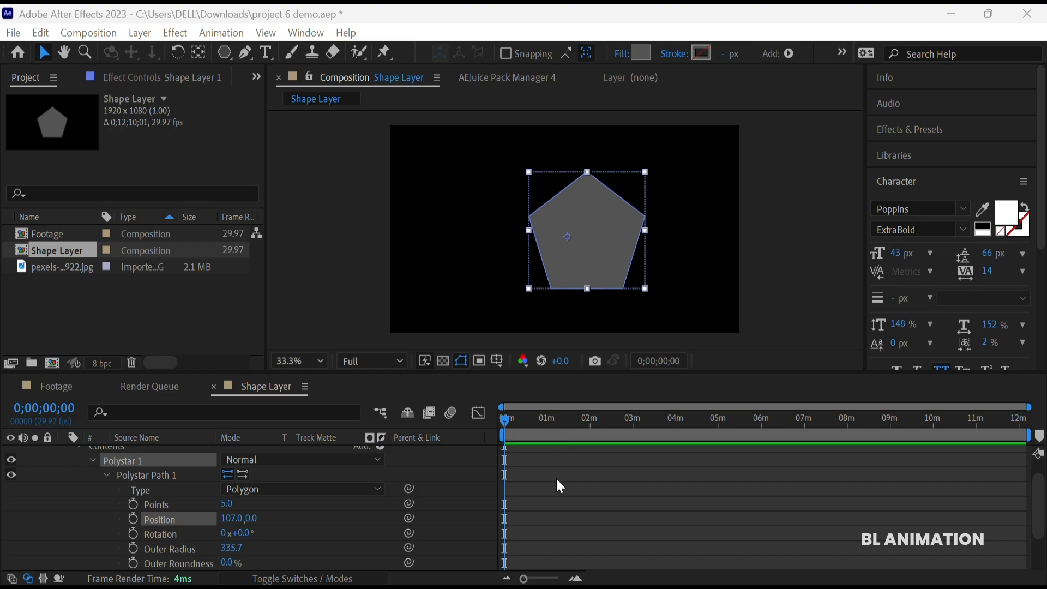
{"action": "key", "text": "ctrl+z"}
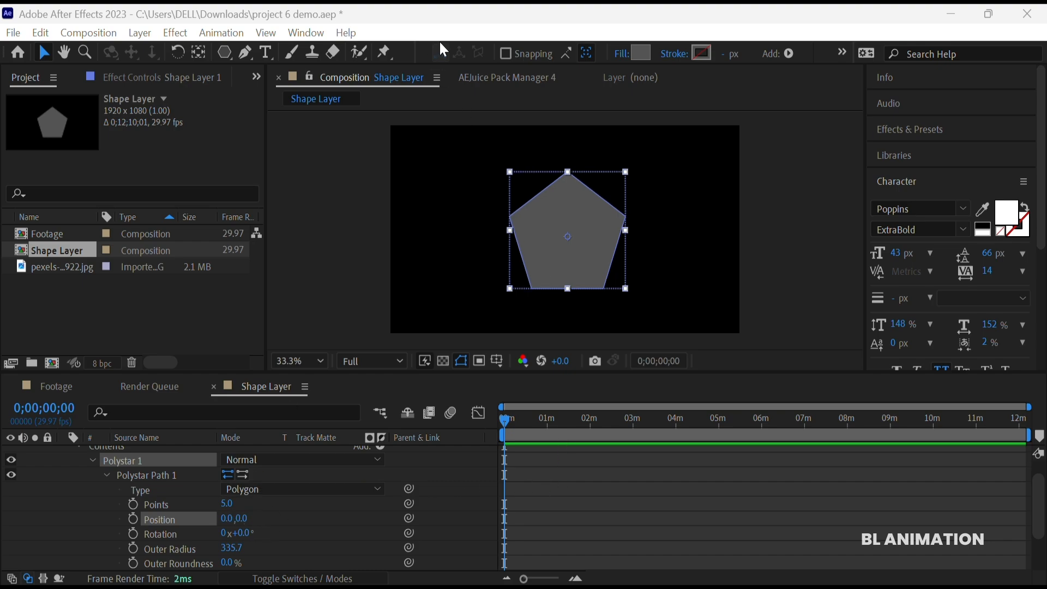
- Rotate the pentagon's Polystar Path to 50° and enlarge its outer radius
{"action": "scroll", "coordinate": [246, 507], "scroll_direction": "down", "scroll_amount": 1}
{"action": "left_click_drag", "start_coordinate": [234, 516], "coordinate": [274, 503]}
{"action": "left_click_drag", "start_coordinate": [232, 529], "coordinate": [265, 528]}
{"action": "mouse_move", "coordinate": [228, 543]}
{"action": "left_mouse_down"}
{"action": "mouse_move", "coordinate": [279, 543]}
{"action": "mouse_move", "coordinate": [221, 544]}
{"action": "mouse_move", "coordinate": [241, 513]}
{"action": "mouse_move", "coordinate": [264, 512]}
{"action": "left_mouse_up"}
{"action": "scroll", "coordinate": [180, 492], "scroll_direction": "down", "scroll_amount": 3}
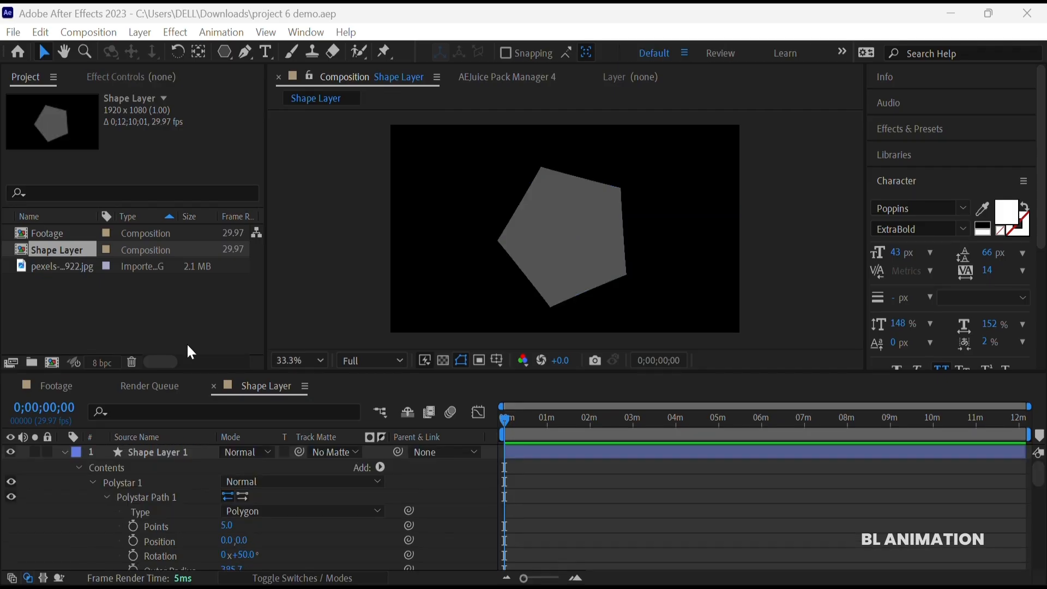
- Delete the pentagon shape layer and draw a straight horizontal line across the frame with a red 27 px stroke
{"action": "left_click", "coordinate": [177, 451]}
{"action": "key", "text": "Delete"}
{"action": "key", "text": "g"}
{"action": "left_click", "coordinate": [436, 218]}
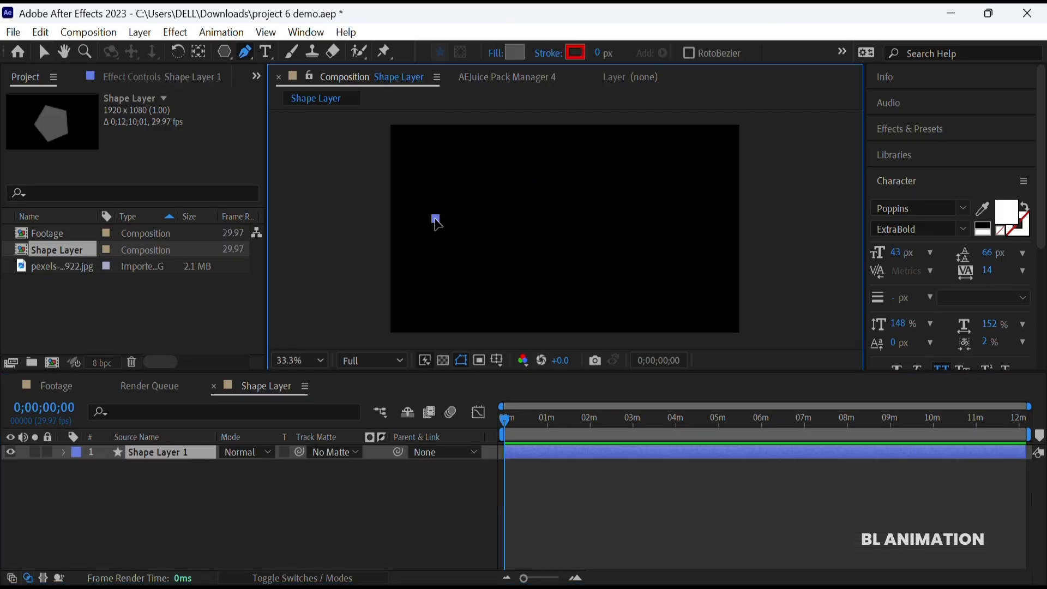
{"action": "left_click", "coordinate": [710, 219]}
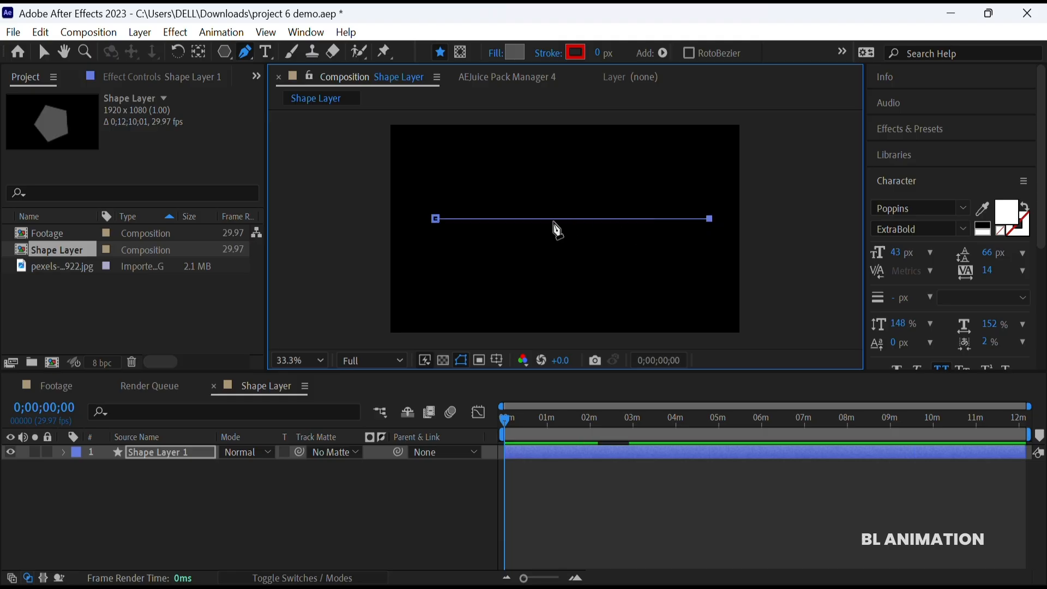
{"action": "key", "text": "v"}
{"action": "left_click_drag", "start_coordinate": [728, 53], "coordinate": [737, 51]}
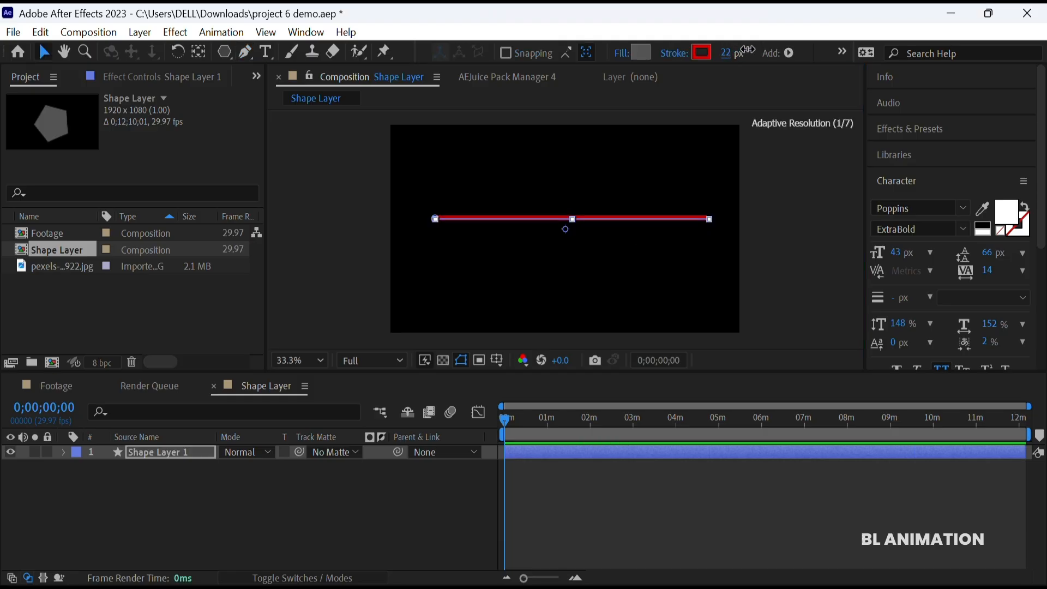
- Add Trim Paths to the line's shape layer and try out its Start value
{"action": "left_click", "coordinate": [63, 452]}
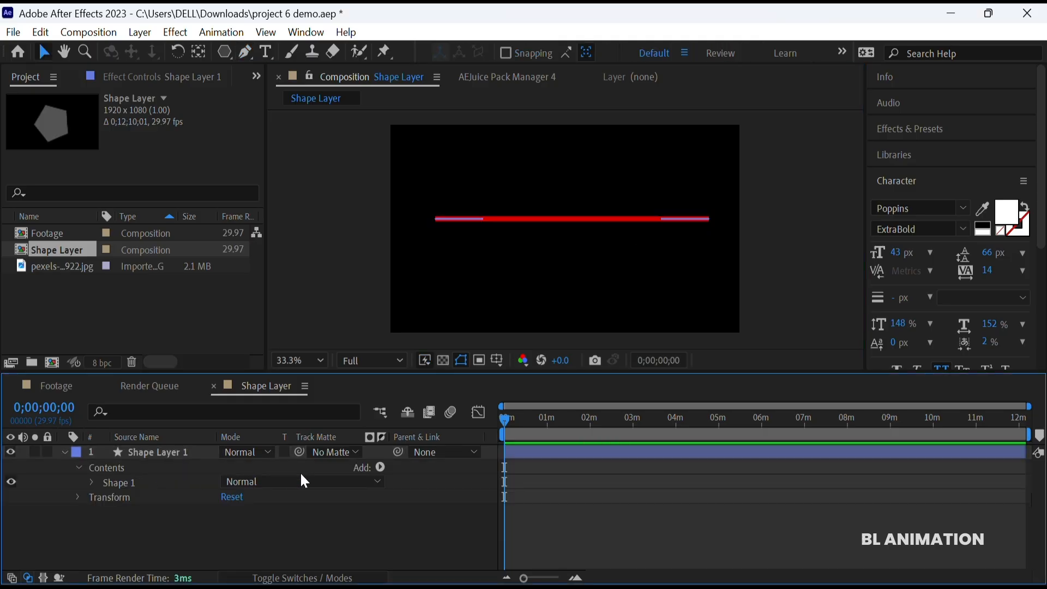
{"action": "left_click", "coordinate": [380, 467]}
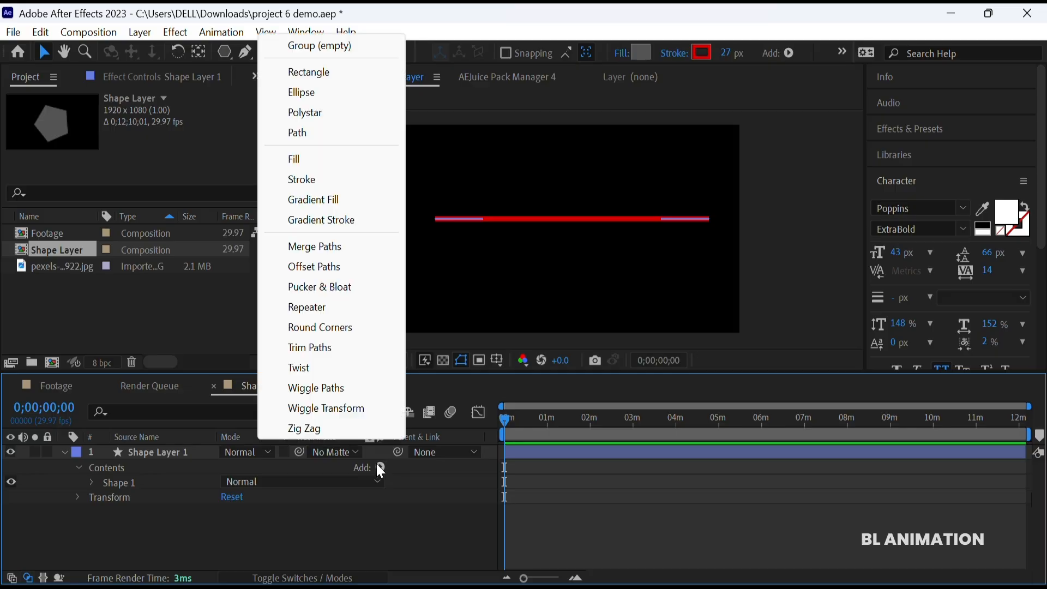
{"action": "left_click", "coordinate": [333, 347]}
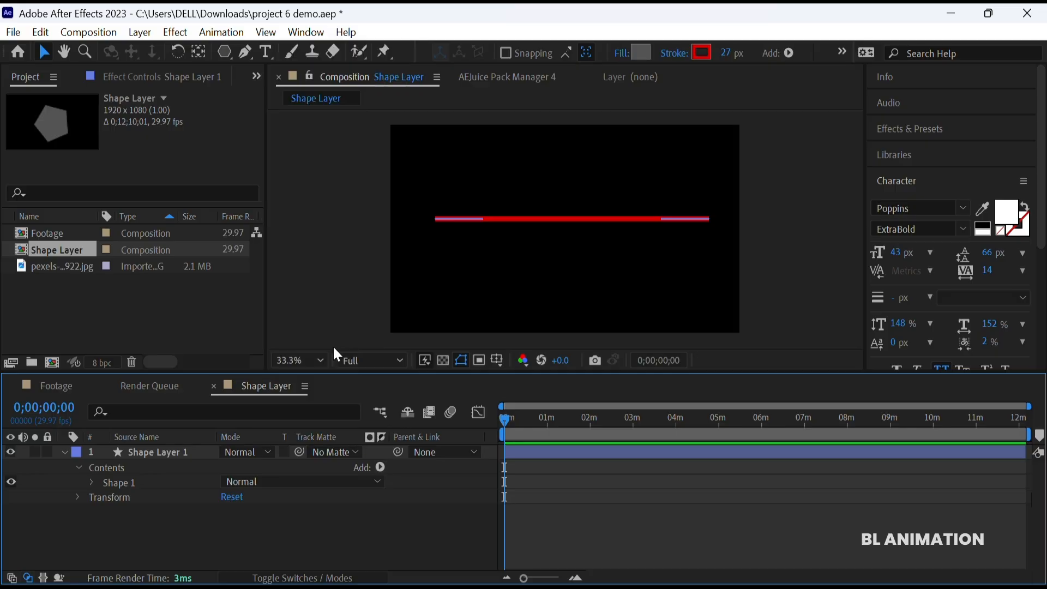
{"action": "left_click", "coordinate": [92, 496]}
{"action": "left_click_drag", "start_coordinate": [227, 511], "coordinate": [365, 466]}
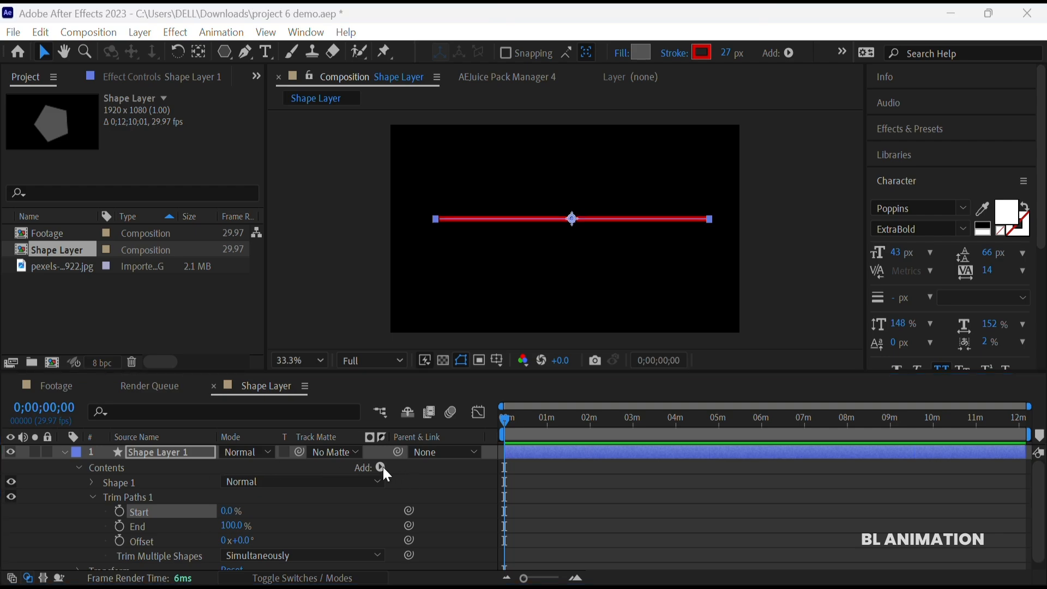
- Add Wiggle Paths to the line's shape layer and scrub through the beginning of the timeline
{"action": "left_click", "coordinate": [382, 467]}
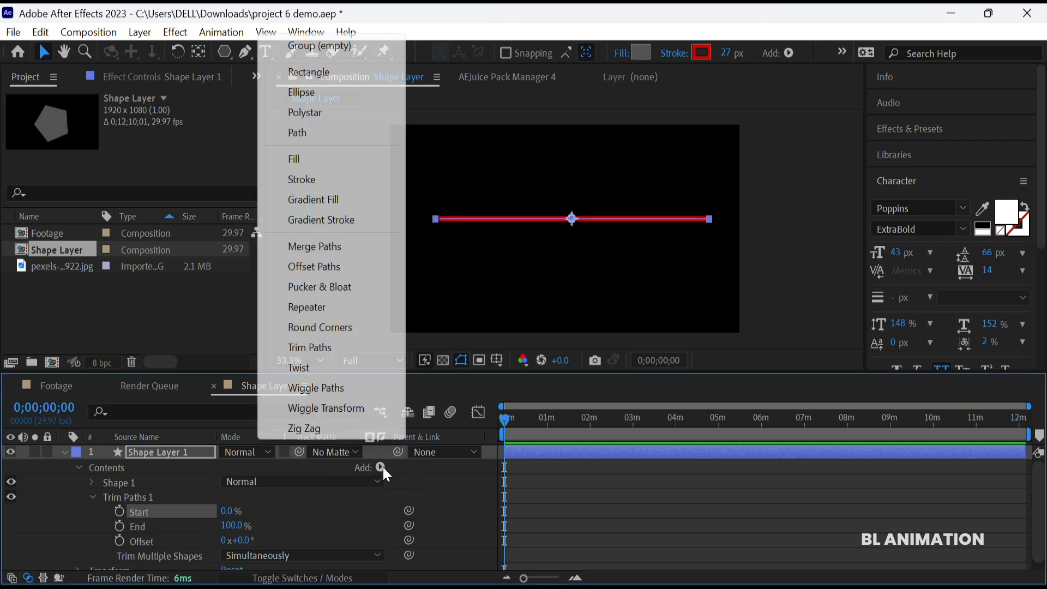
{"action": "left_click", "coordinate": [336, 397]}
{"action": "left_click_drag", "start_coordinate": [510, 420], "coordinate": [528, 417]}
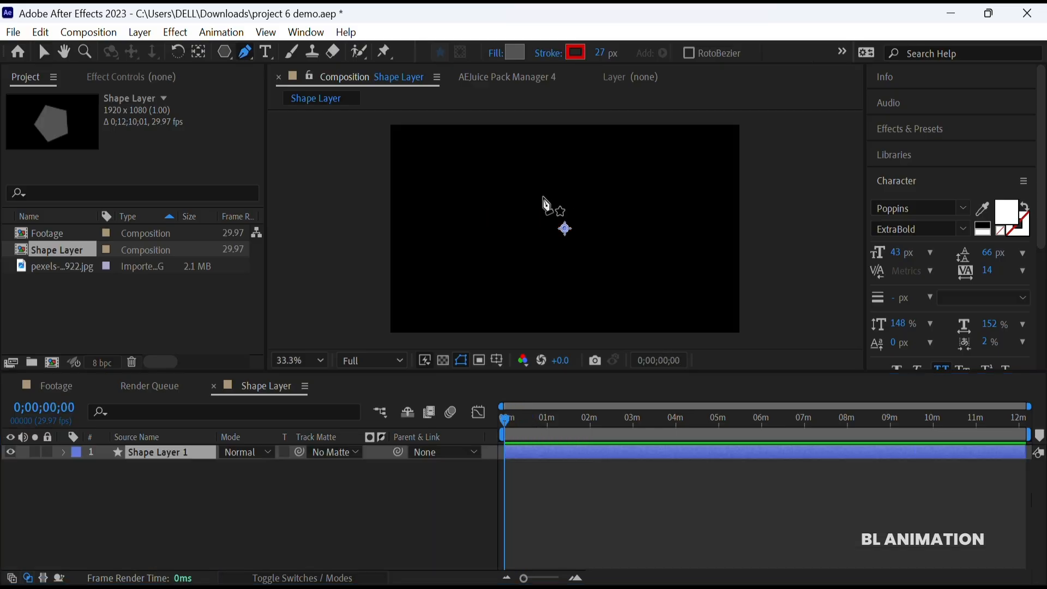
- Draw a short vertical line with a red 27 px stroke near the centre of the empty composition
{"action": "left_click", "coordinate": [543, 196]}
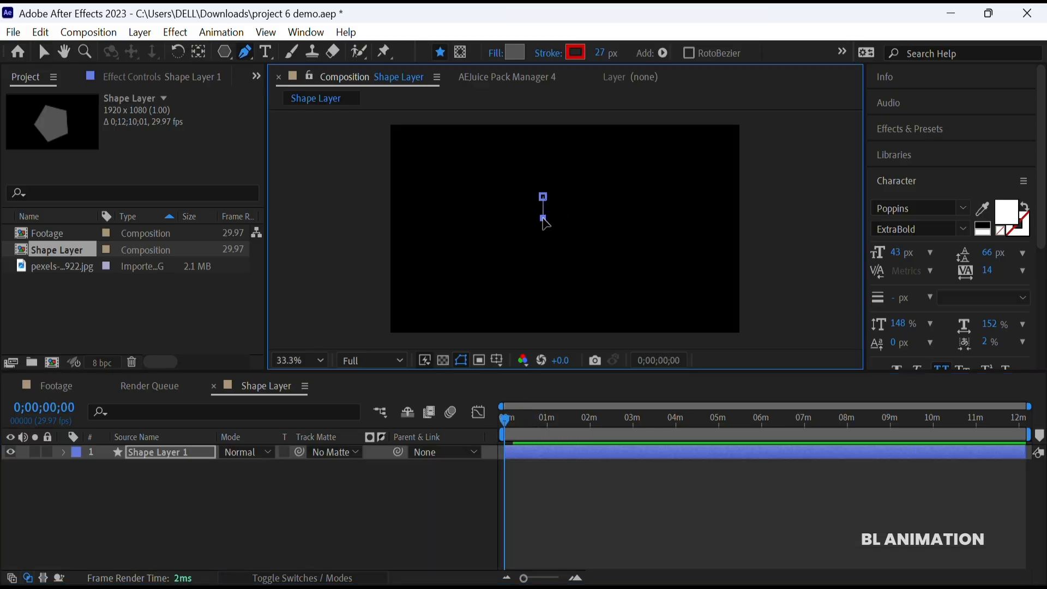
{"action": "left_click", "coordinate": [542, 218]}
{"action": "left_click", "coordinate": [44, 52]}
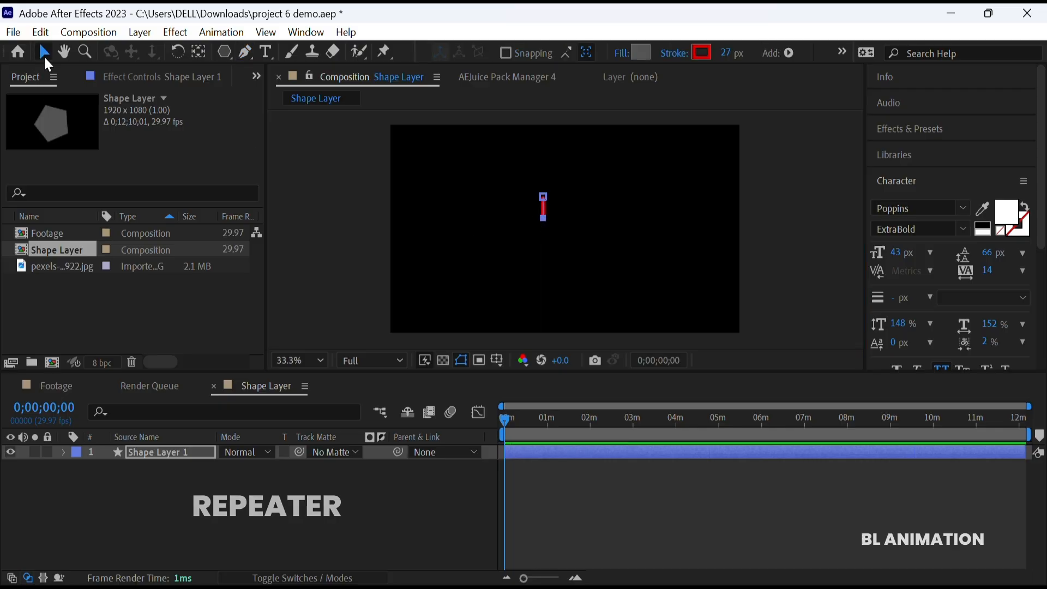
- Add a Repeater to the short line's shape layer and expand its properties
{"action": "left_click", "coordinate": [64, 452]}
{"action": "left_click", "coordinate": [380, 467]}
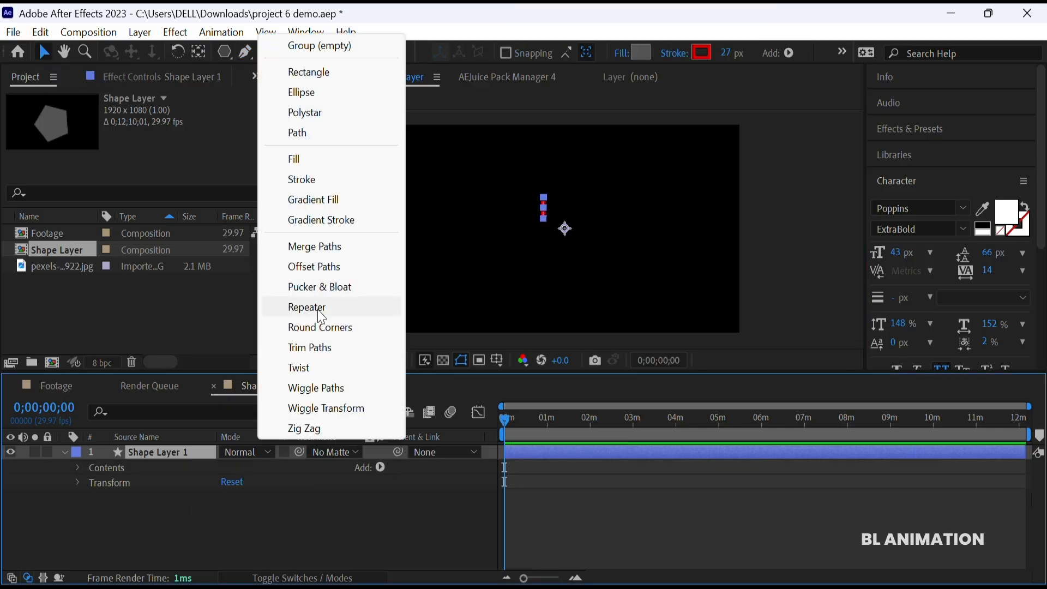
{"action": "left_click", "coordinate": [307, 307]}
{"action": "left_click", "coordinate": [91, 496]}
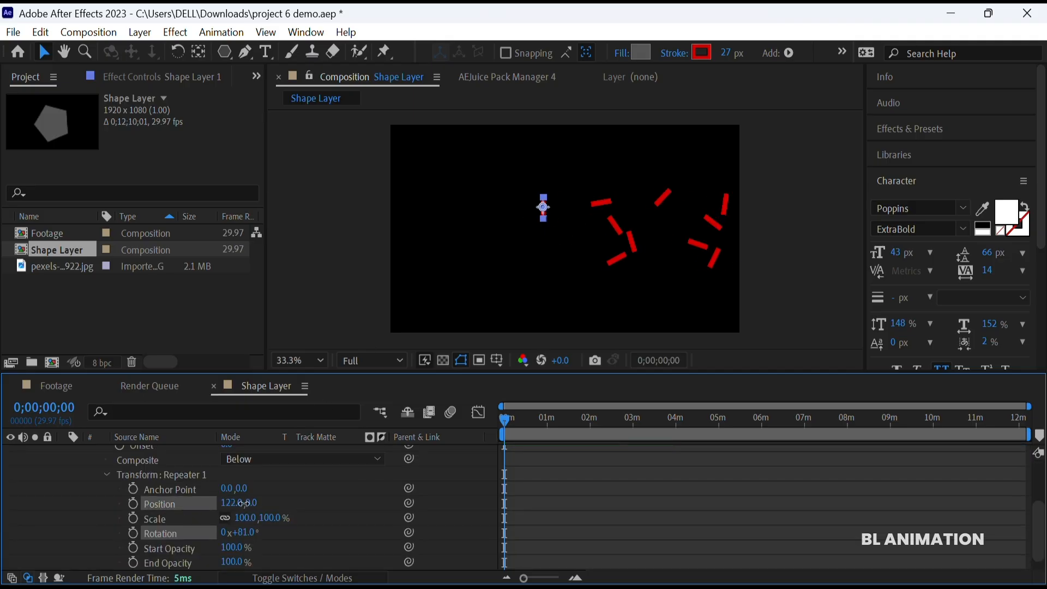
- Try a different position for the Repeater's copies and undo the position and rotation changes
{"action": "left_click_drag", "start_coordinate": [232, 503], "coordinate": [189, 504]}
{"action": "key", "text": "ctrl+z"}
{"action": "key", "text": "ctrl+z"}
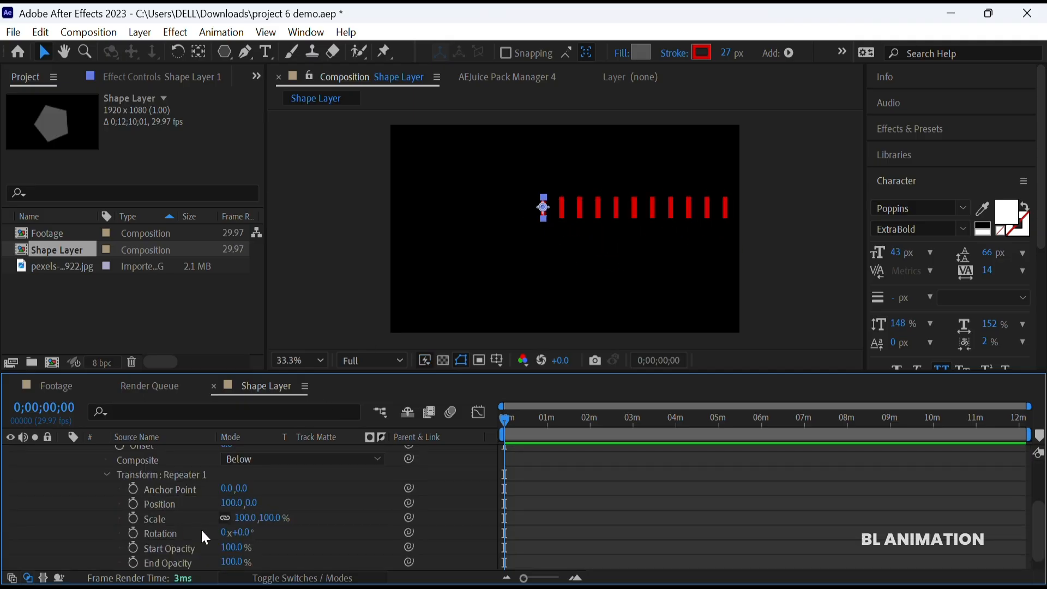
- Rotate the Repeater's copies by 81°, set their position to 75.0, 0.0, and increase the rotation further
{"action": "left_click_drag", "start_coordinate": [244, 534], "coordinate": [319, 532]}
{"action": "left_click_drag", "start_coordinate": [235, 503], "coordinate": [220, 504]}
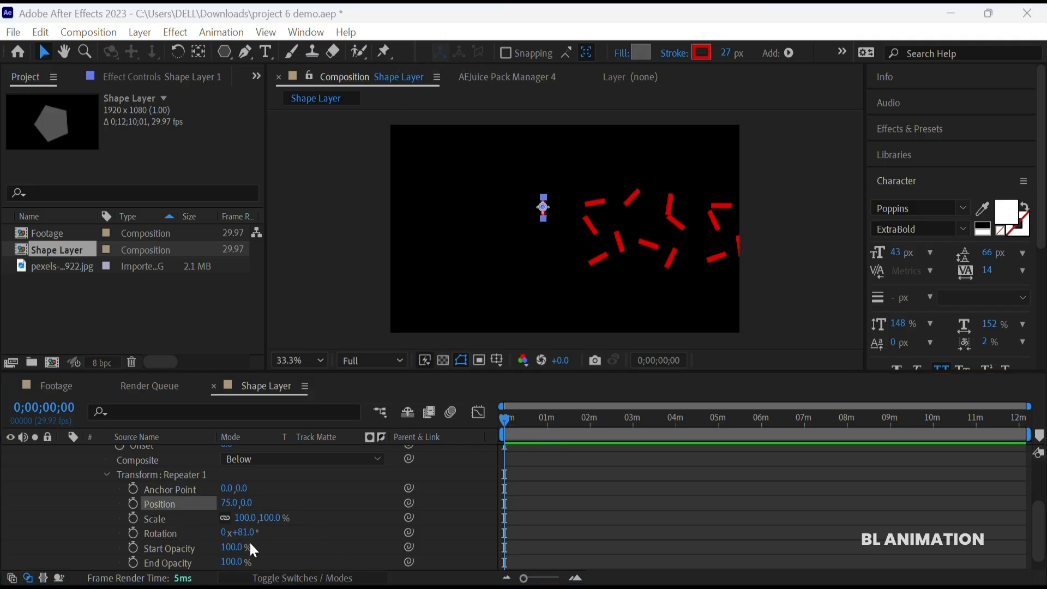
{"action": "left_click_drag", "start_coordinate": [241, 532], "coordinate": [338, 532]}
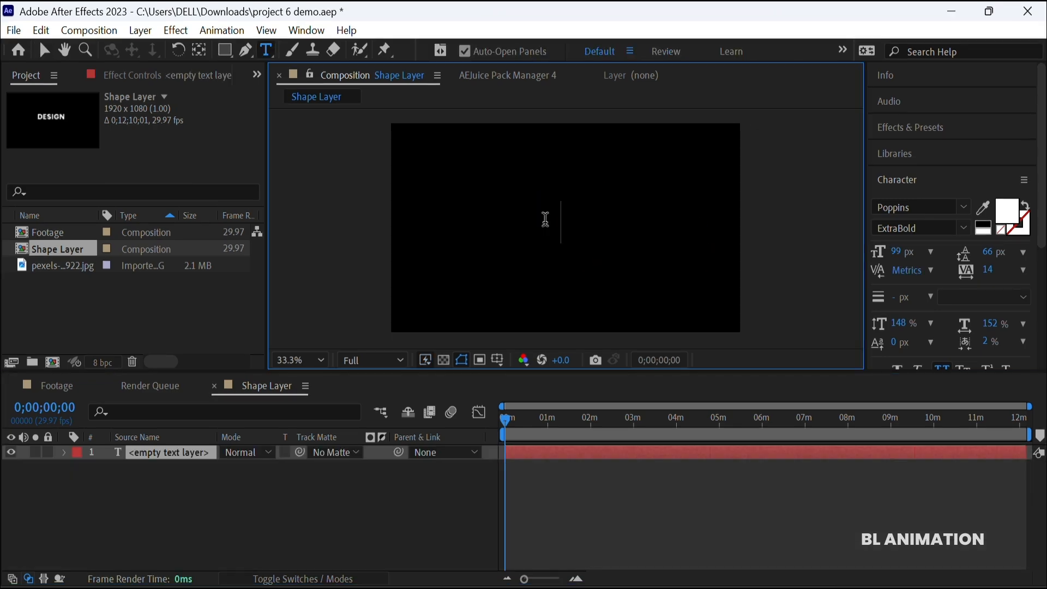
- Enter ANIMATION in the empty text layer and create shapes from the text
{"action": "type", "text": "ANIMATION"}
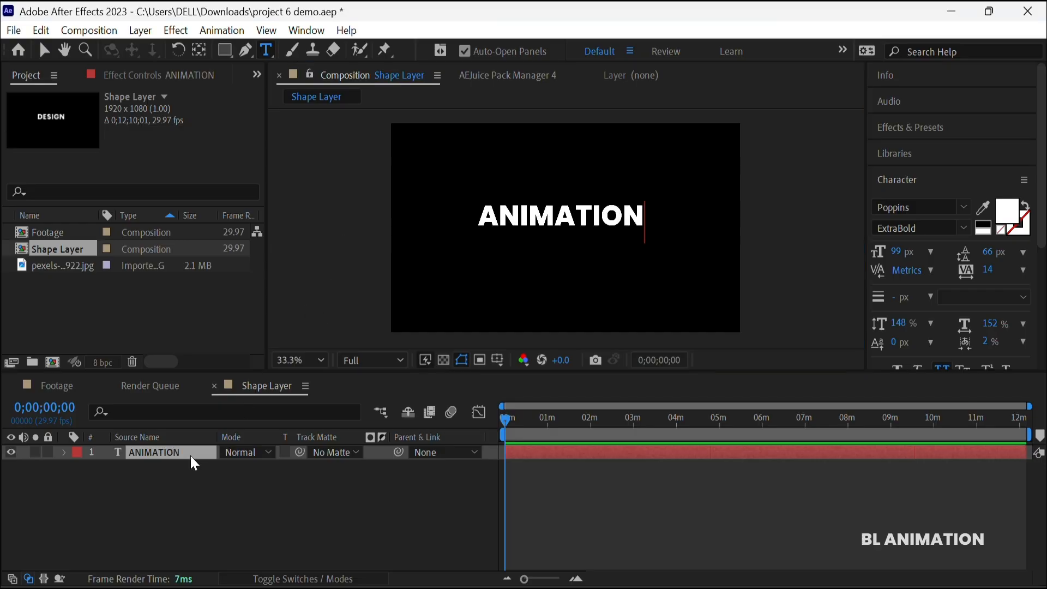
{"action": "right_click", "coordinate": [193, 463]}
{"action": "mouse_move", "coordinate": [240, 425]}
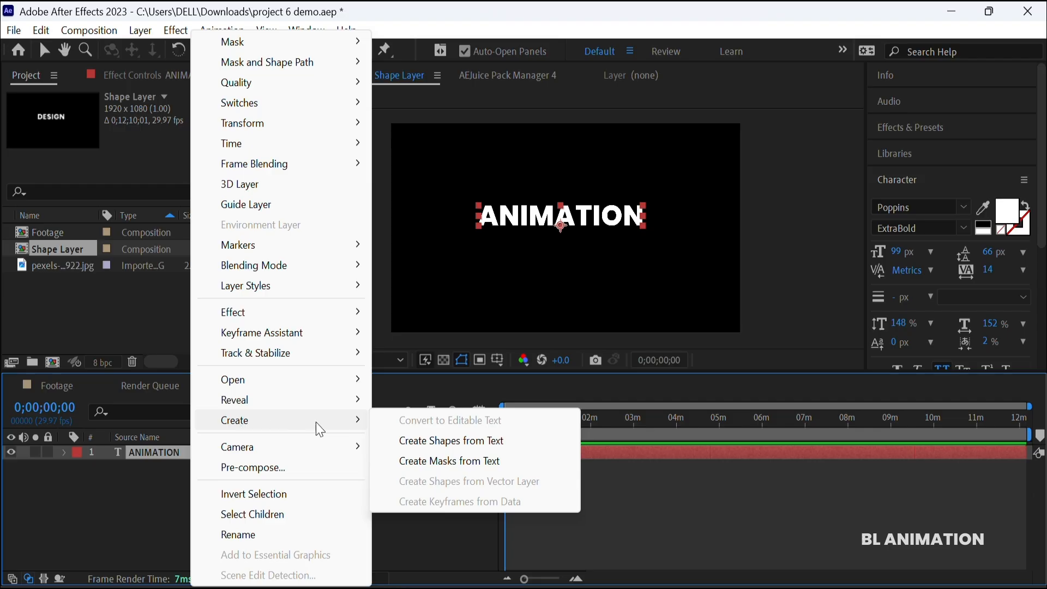
{"action": "left_click", "coordinate": [423, 439]}
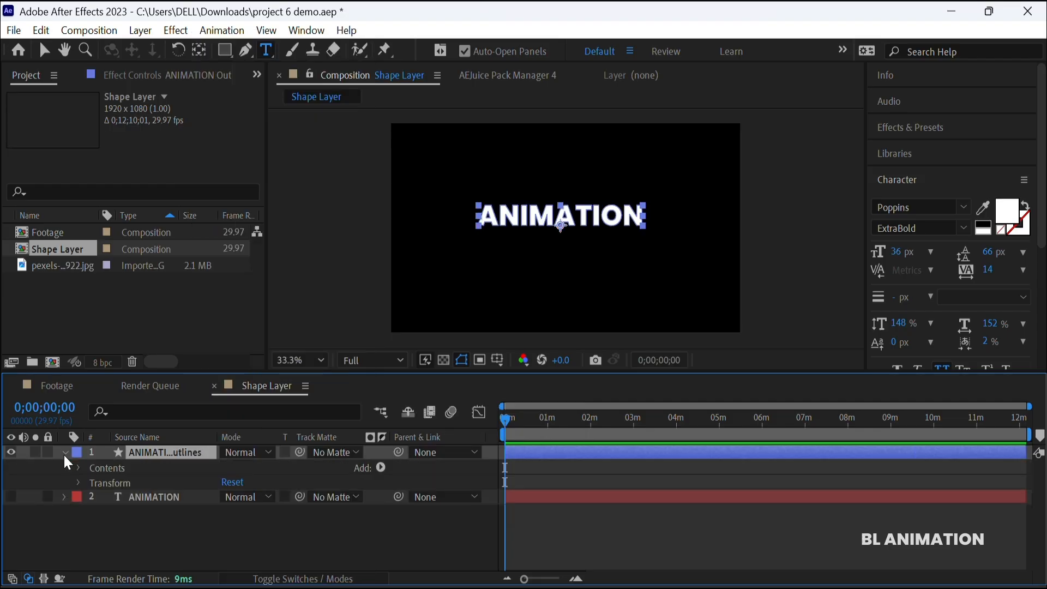
- Expand the outline layer's contents to the first letter A and reshape it by moving a point of its path
{"action": "left_click", "coordinate": [78, 468]}
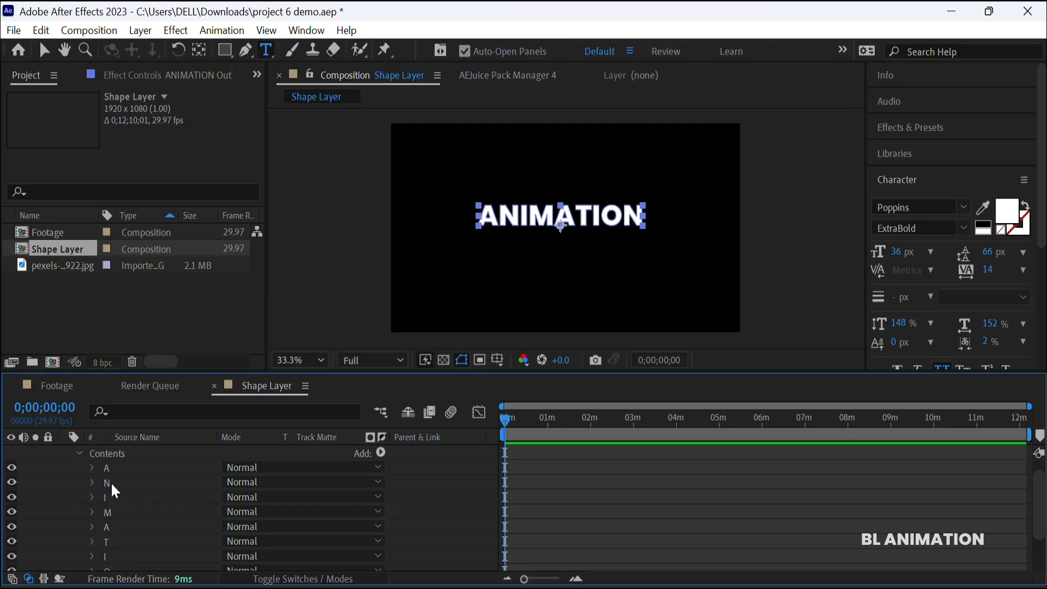
{"action": "left_click", "coordinate": [93, 468]}
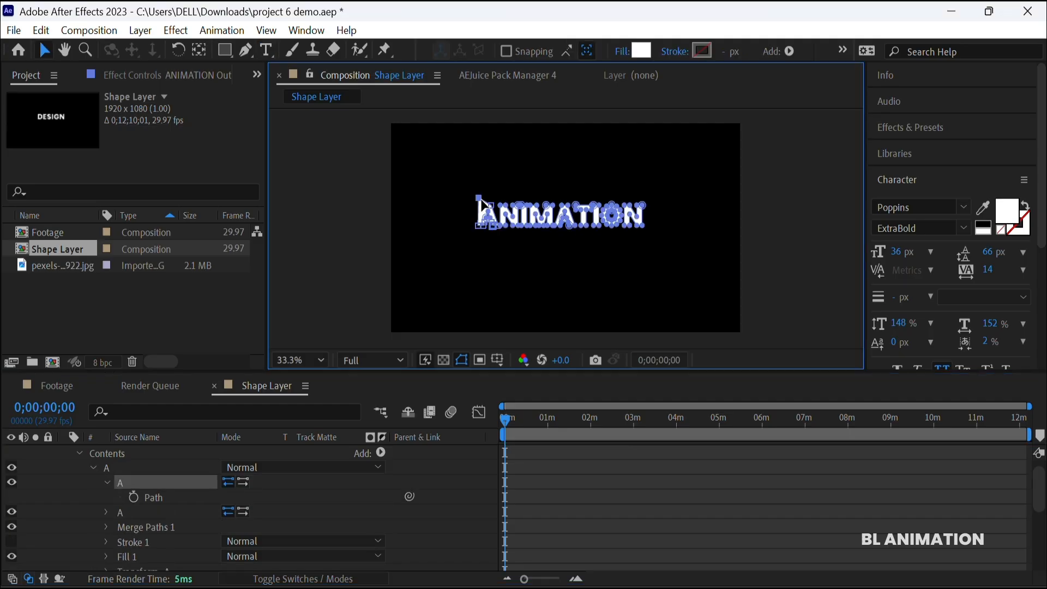
{"action": "left_click_drag", "start_coordinate": [485, 204], "coordinate": [473, 235]}
{"action": "left_click", "coordinate": [514, 257]}
{"action": "left_click", "coordinate": [523, 261]}
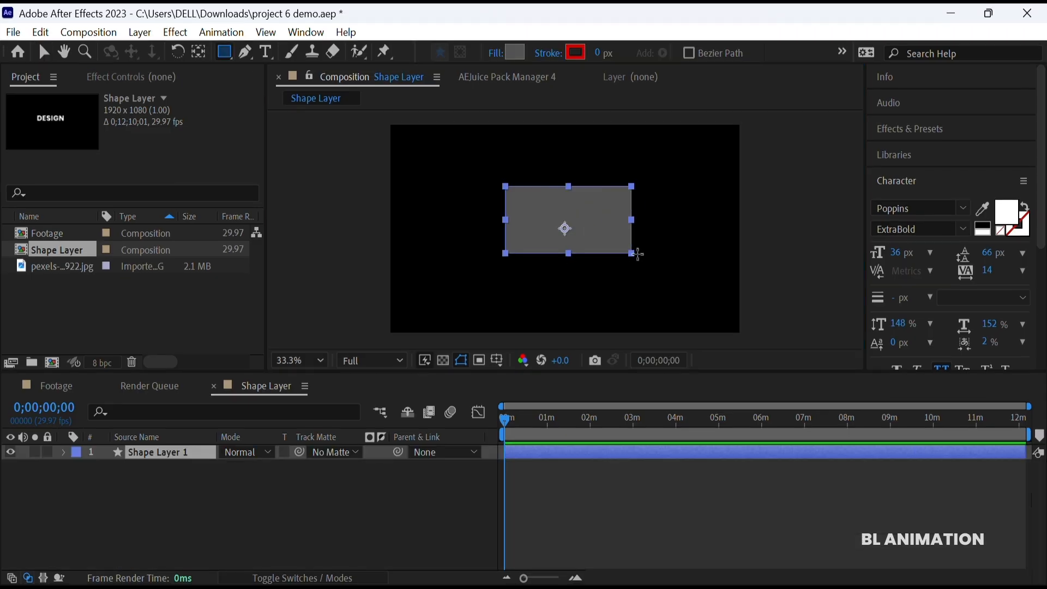
- Draw a grey rectangle shape layer with a red 0 px stroke near the frame's centre and expand the rectangle's contents
{"action": "left_click_drag", "start_coordinate": [631, 253], "coordinate": [660, 271]}
{"action": "key", "text": "v"}
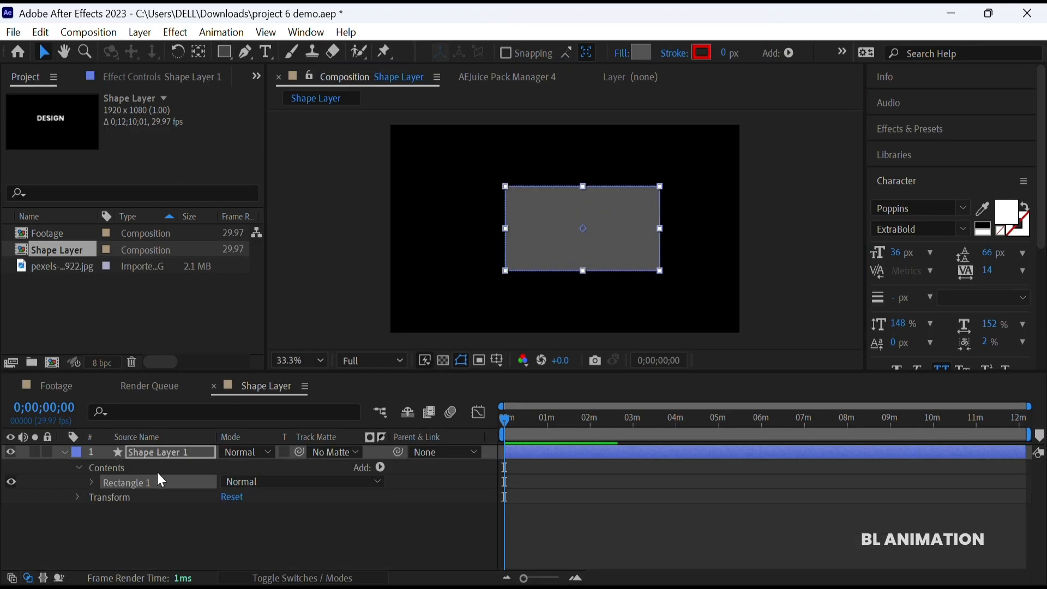
{"action": "left_click", "coordinate": [90, 480]}
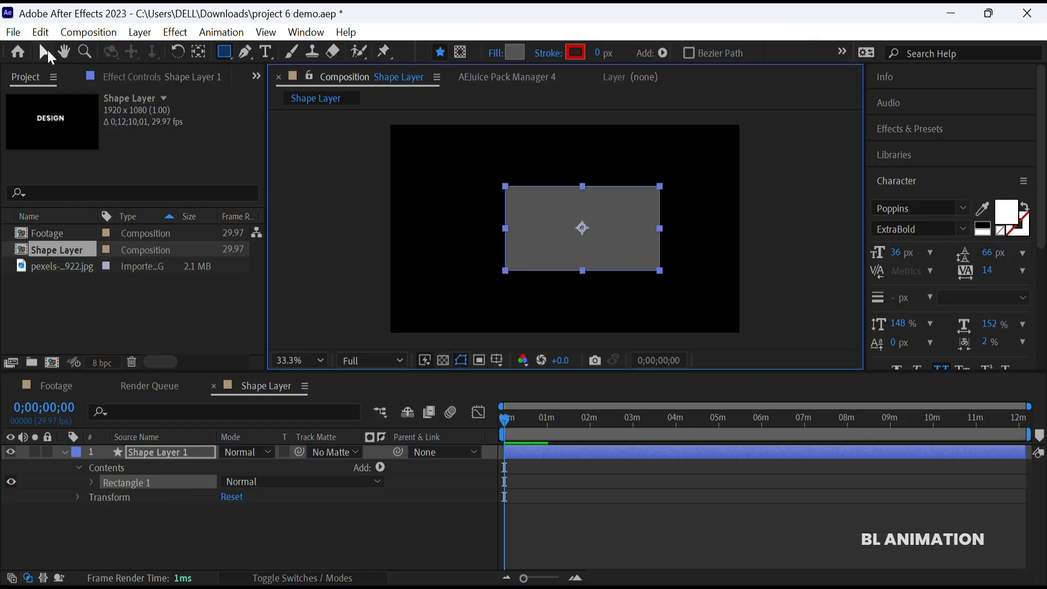
{"action": "left_click", "coordinate": [44, 51]}
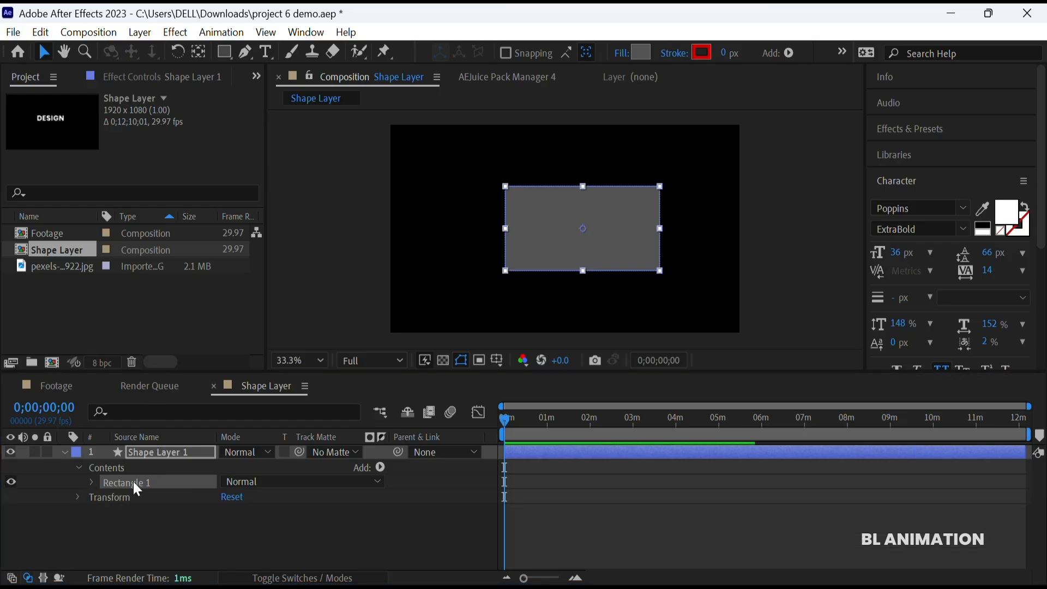
{"action": "left_click", "coordinate": [92, 482]}
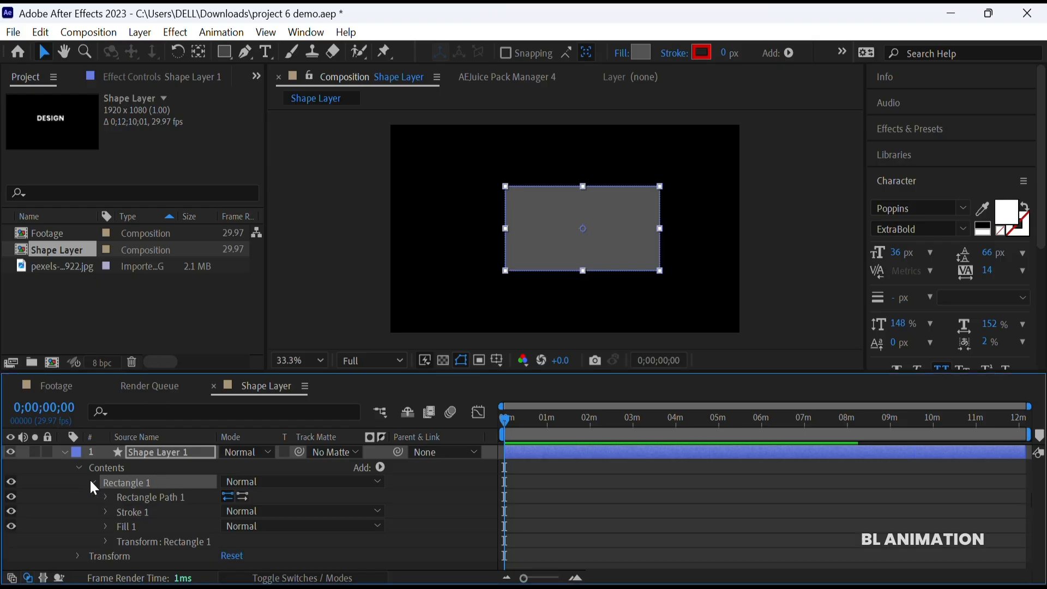
- Convert the rectangle's parametric path, Rectangle Path 1, to an editable Bezier path
{"action": "left_click", "coordinate": [140, 496]}
{"action": "right_click", "coordinate": [141, 496]}
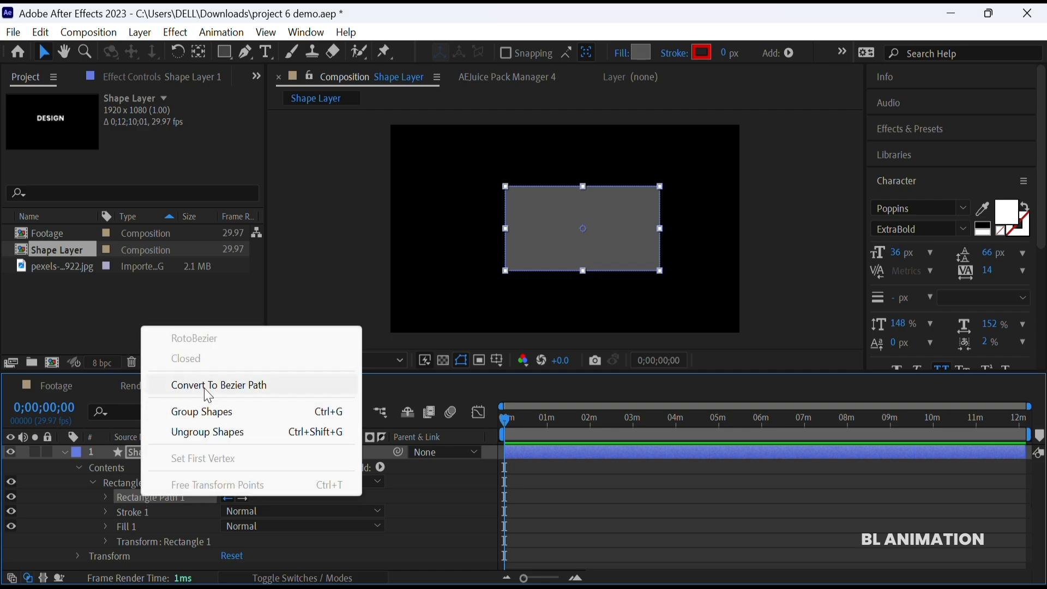
{"action": "left_click", "coordinate": [232, 388]}
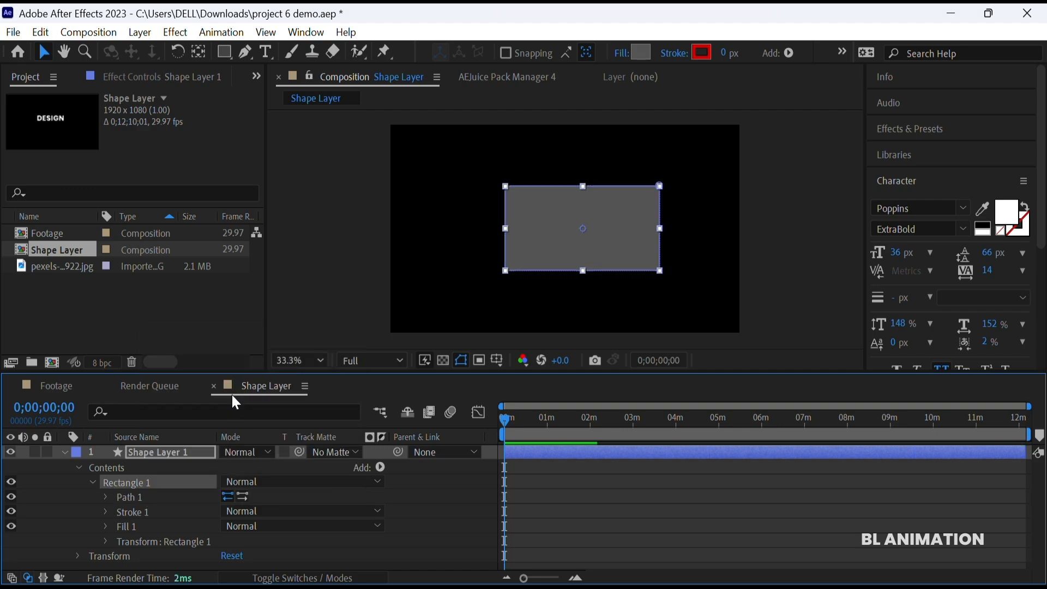
- Reshape the grey rectangle into an irregular diamond by moving its four corner points individually, with the upper-right corner becoming the top point
{"action": "left_click", "coordinate": [155, 497]}
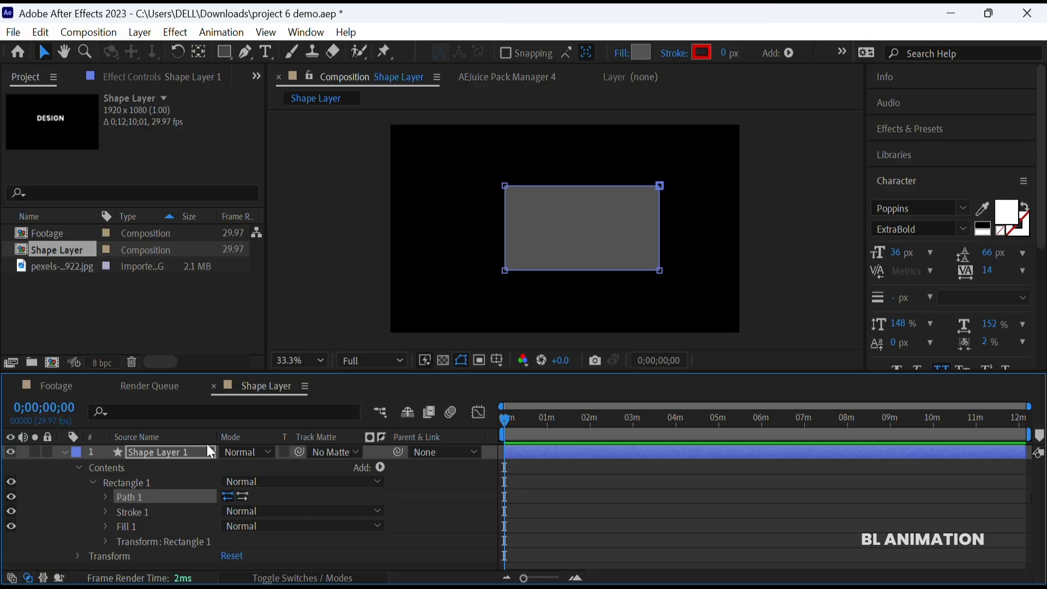
{"action": "left_click_drag", "start_coordinate": [507, 277], "coordinate": [575, 253]}
{"action": "left_click_drag", "start_coordinate": [660, 269], "coordinate": [663, 222]}
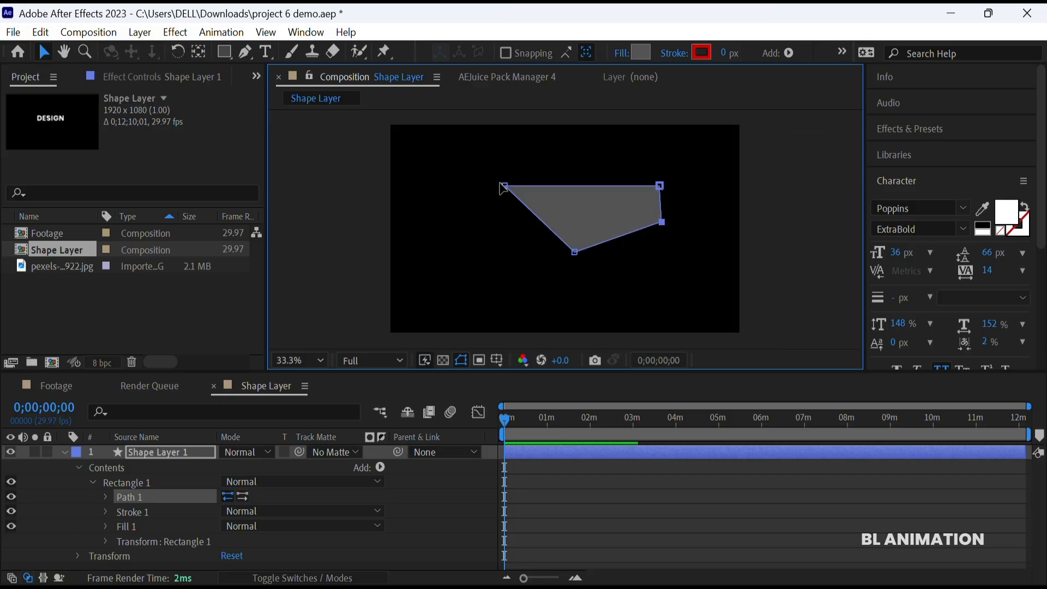
{"action": "left_click_drag", "start_coordinate": [503, 187], "coordinate": [503, 221]}
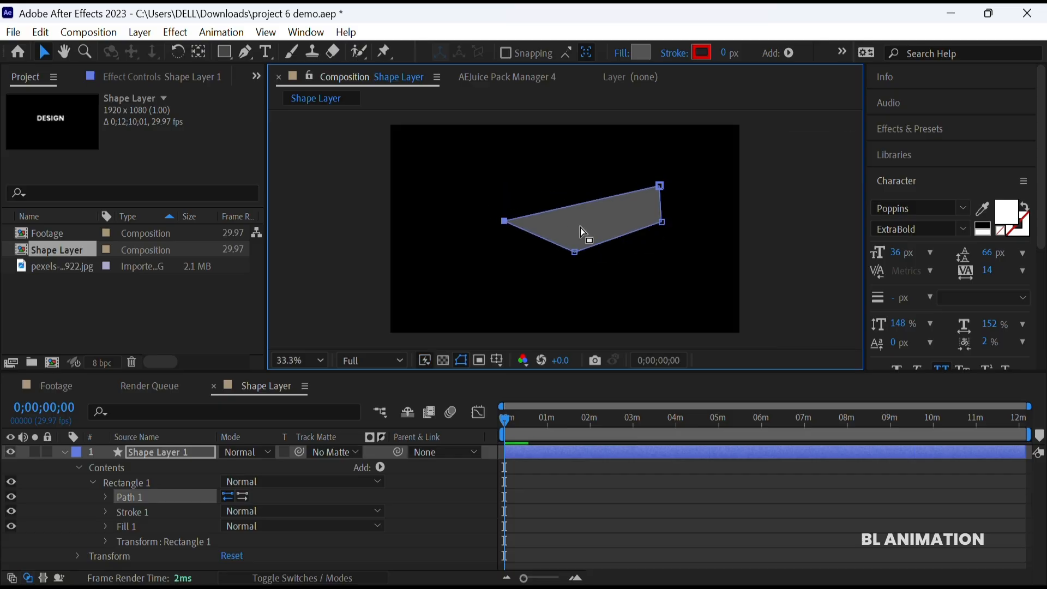
{"action": "left_click_drag", "start_coordinate": [575, 253], "coordinate": [575, 280]}
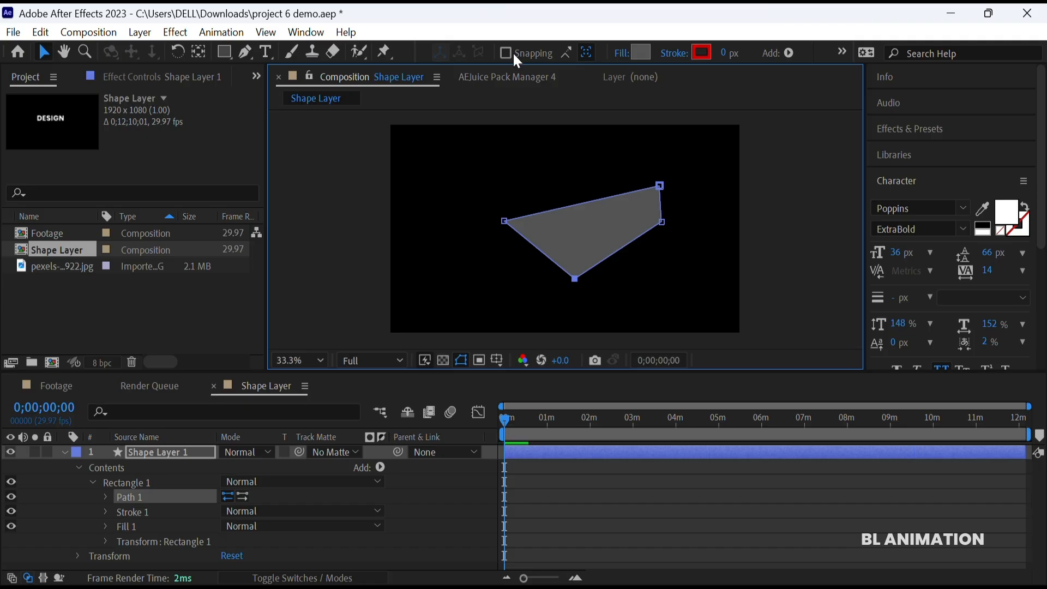
{"action": "left_click_drag", "start_coordinate": [657, 187], "coordinate": [560, 177]}
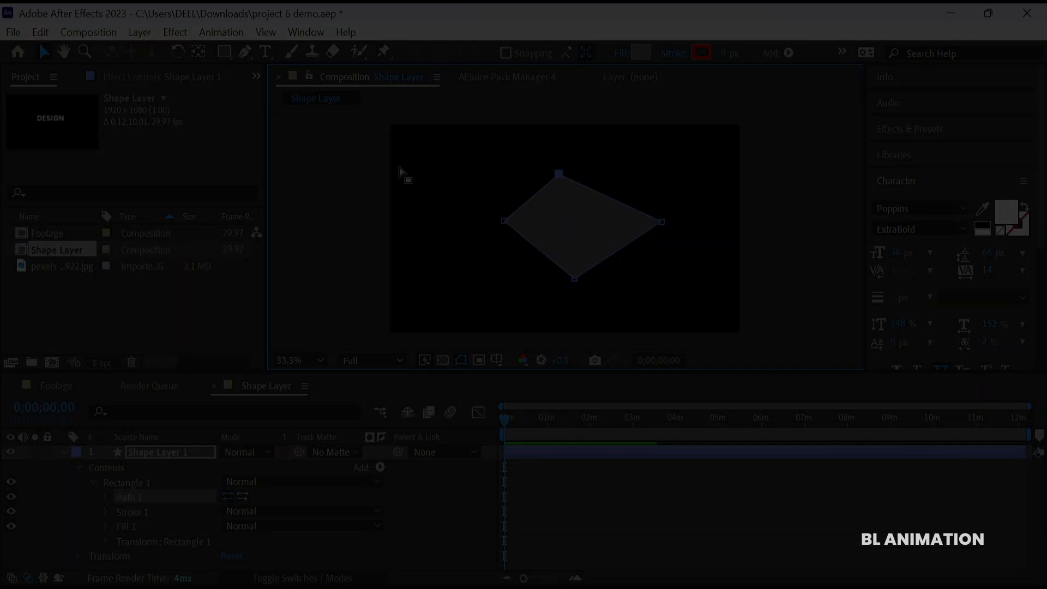
{"action": "left_click", "coordinate": [399, 165]}
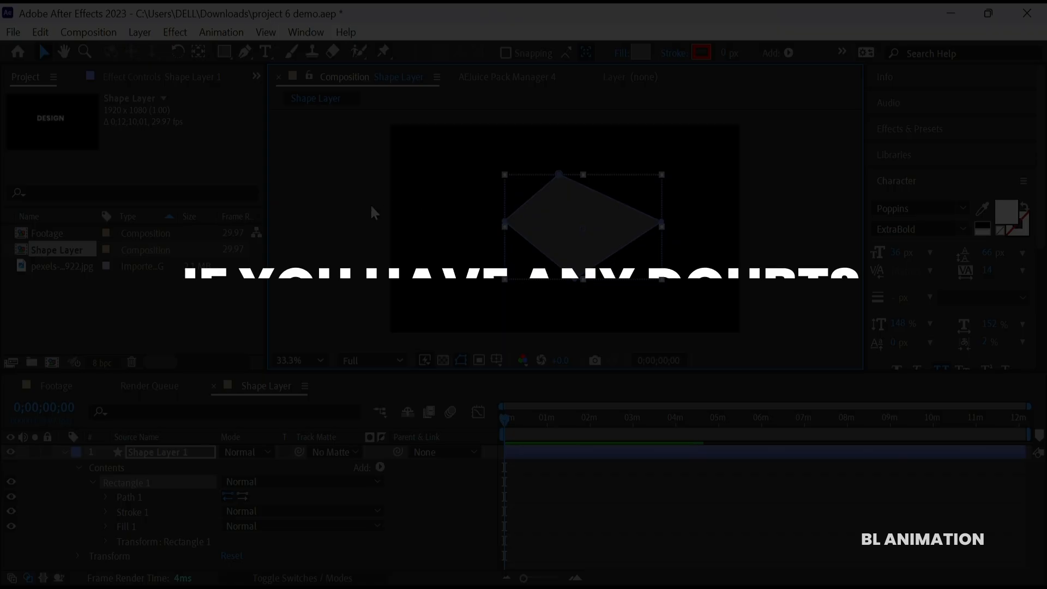